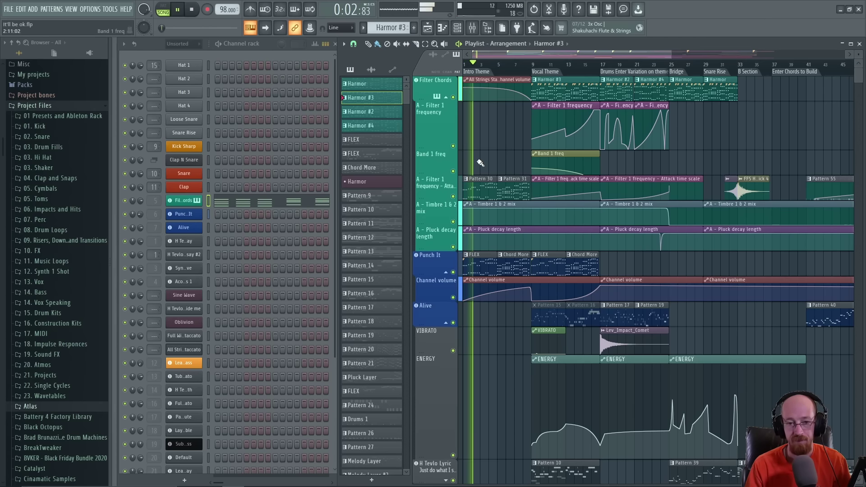
Stop playback and set the channel rack filter to show all channels
{"action": "key", "text": "space"}
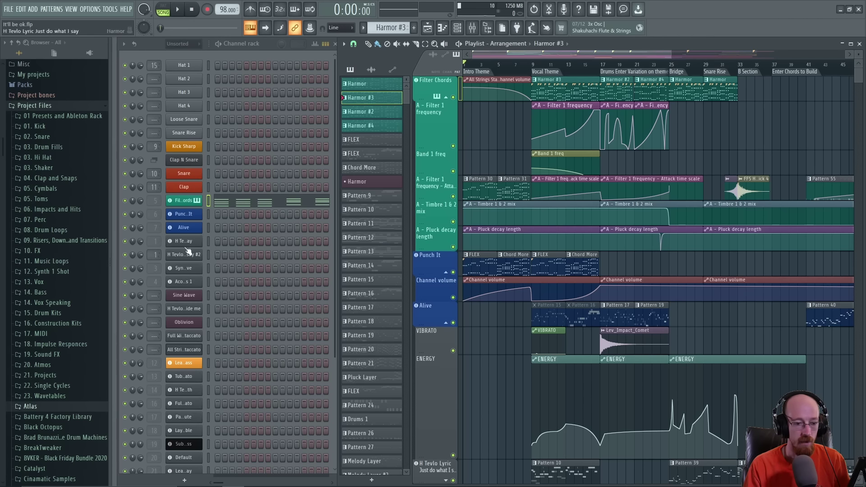
{"action": "scroll", "coordinate": [186, 236], "scroll_direction": "down", "scroll_amount": 3}
{"action": "scroll", "coordinate": [191, 242], "scroll_direction": "up", "scroll_amount": 3}
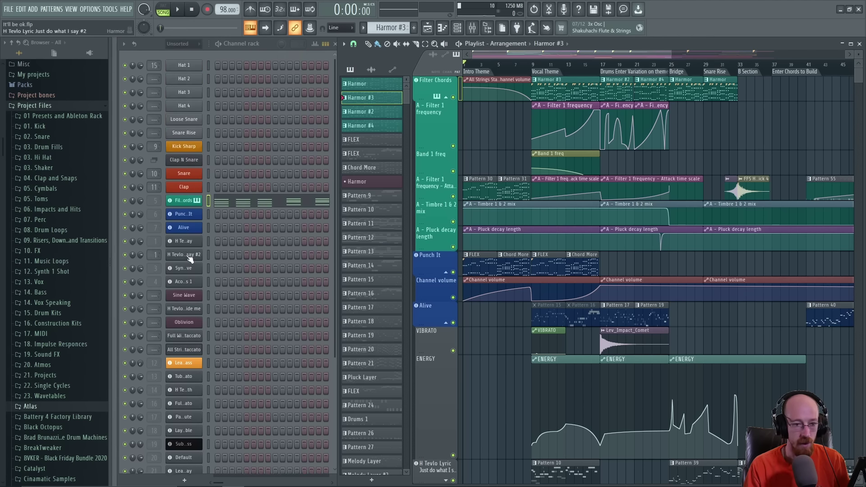
{"action": "left_click", "coordinate": [184, 44]}
{"action": "left_click", "coordinate": [185, 54]}
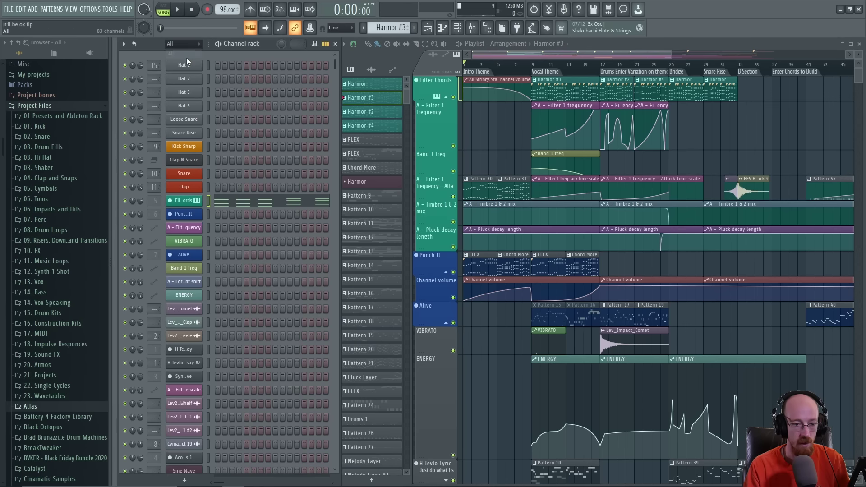
{"action": "scroll", "coordinate": [195, 201], "scroll_direction": "down", "scroll_amount": 1}
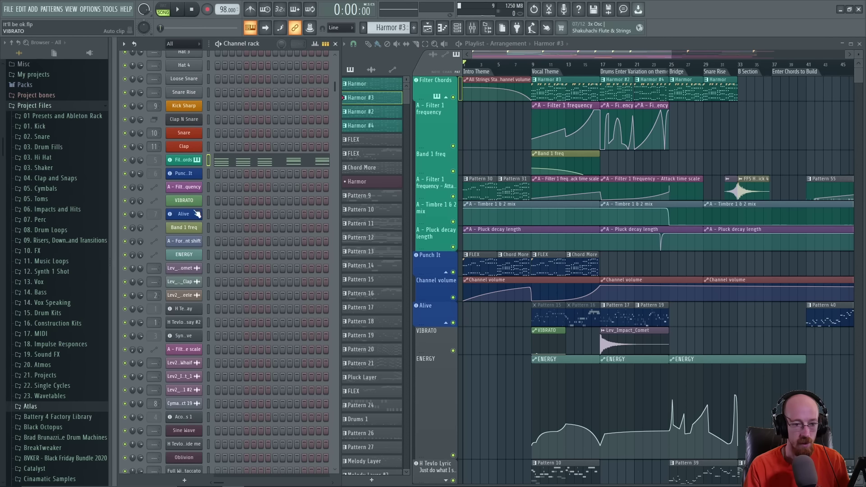
Open the Alive channel's instrument to view its FLEX settings, and close it
{"action": "left_click", "coordinate": [195, 214]}
{"action": "left_click_drag", "start_coordinate": [379, 72], "coordinate": [370, 76]}
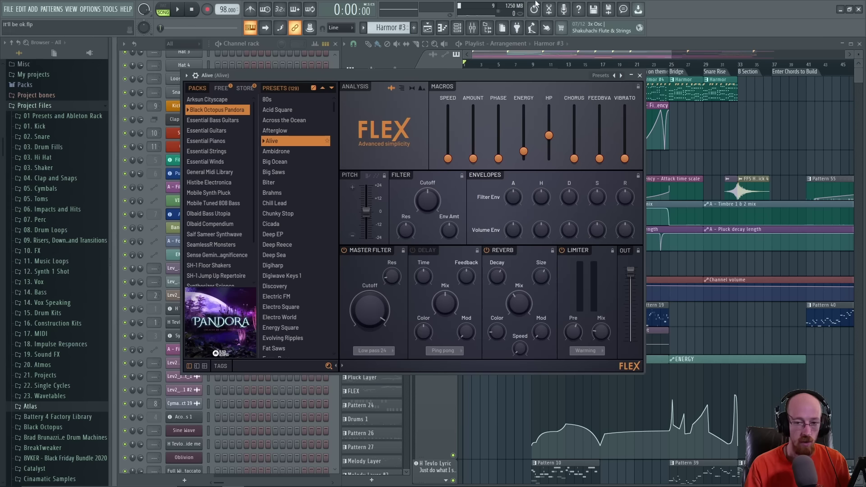
{"action": "left_click", "coordinate": [640, 75]}
Add a new FLEX instrument channel to the channel rack and close its plugin window
{"action": "scroll", "coordinate": [216, 383], "scroll_direction": "down", "scroll_amount": 10}
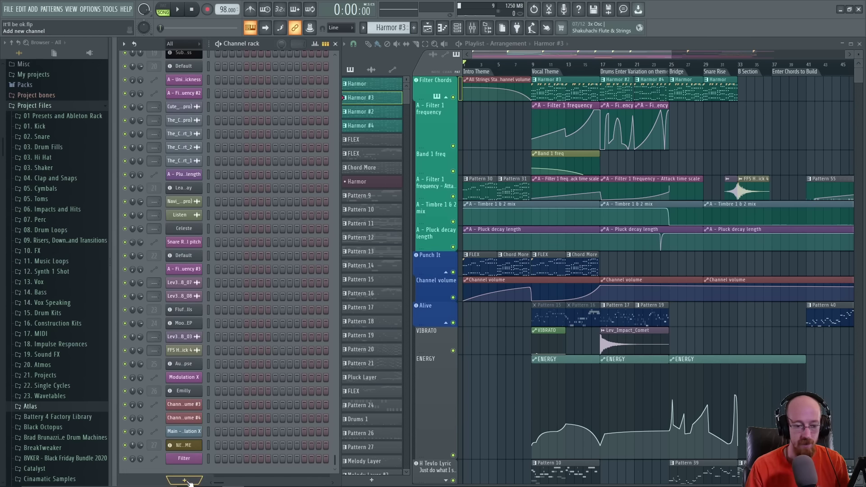
{"action": "left_click", "coordinate": [186, 482]}
{"action": "type", "text": "flex"}
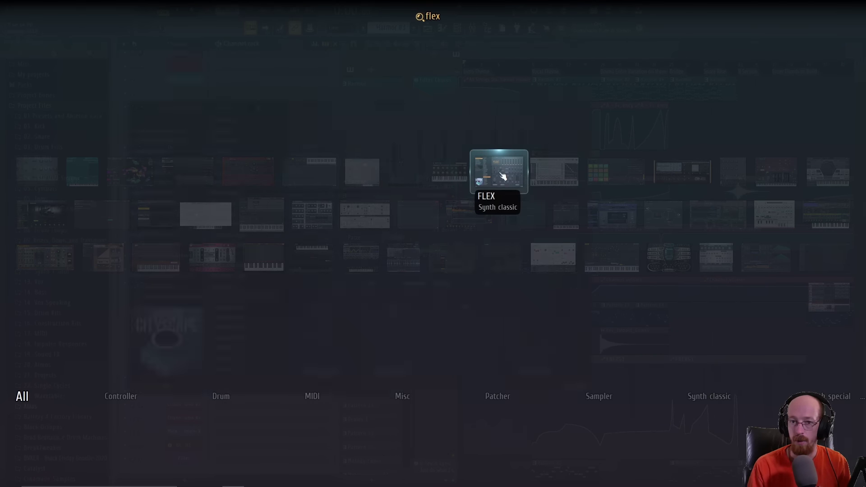
{"action": "left_click", "coordinate": [503, 177]}
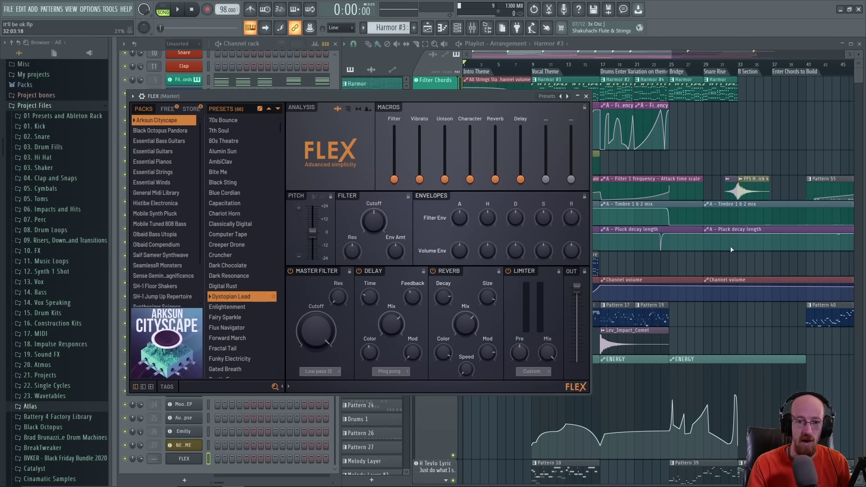
{"action": "left_click", "coordinate": [586, 96]}
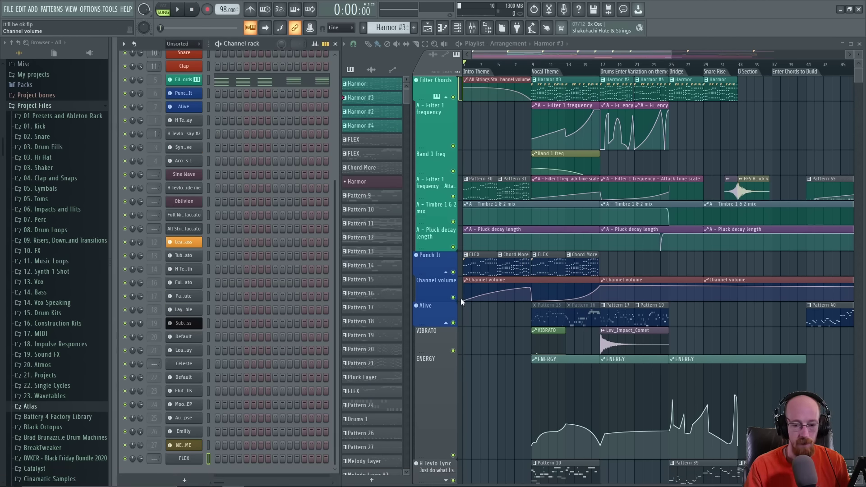
Add another FLEX as an instrument track on the empty playlist Track 51, and move its plugin window clear of the channel rack
{"action": "scroll", "coordinate": [462, 303], "scroll_direction": "down", "scroll_amount": 15}
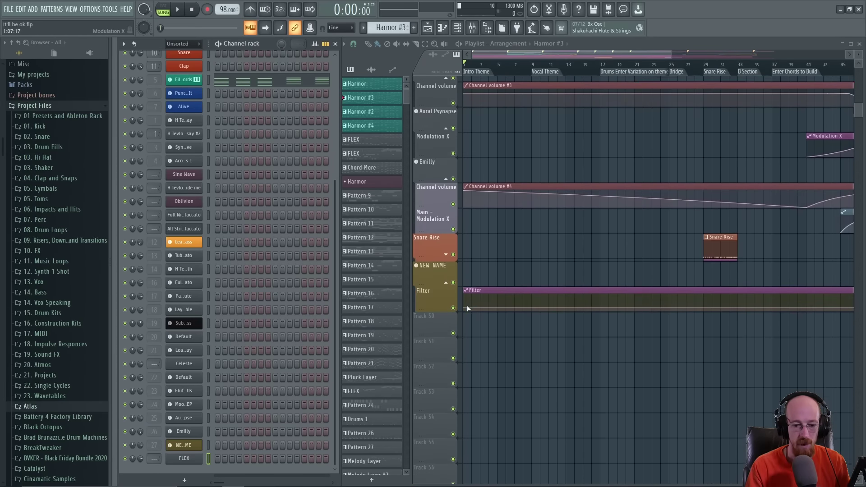
{"action": "key", "text": "F8"}
{"action": "type", "text": "f"}
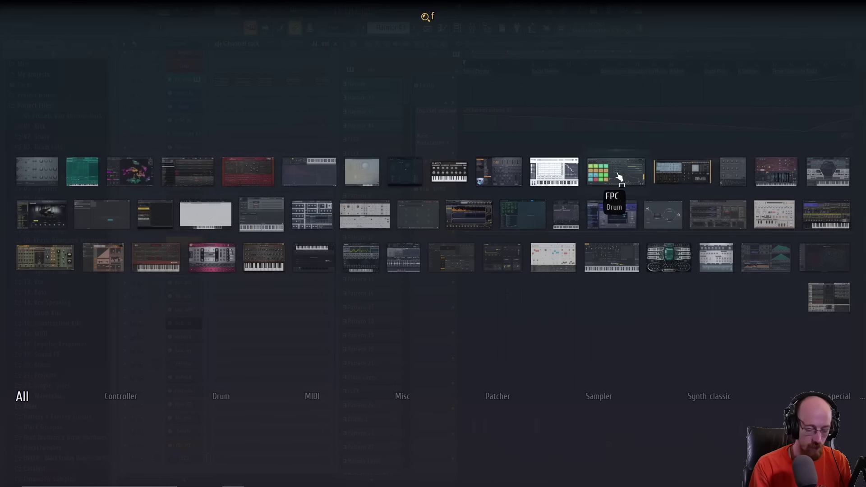
{"action": "type", "text": "lex"}
{"action": "left_click_drag", "start_coordinate": [499, 176], "coordinate": [439, 269]}
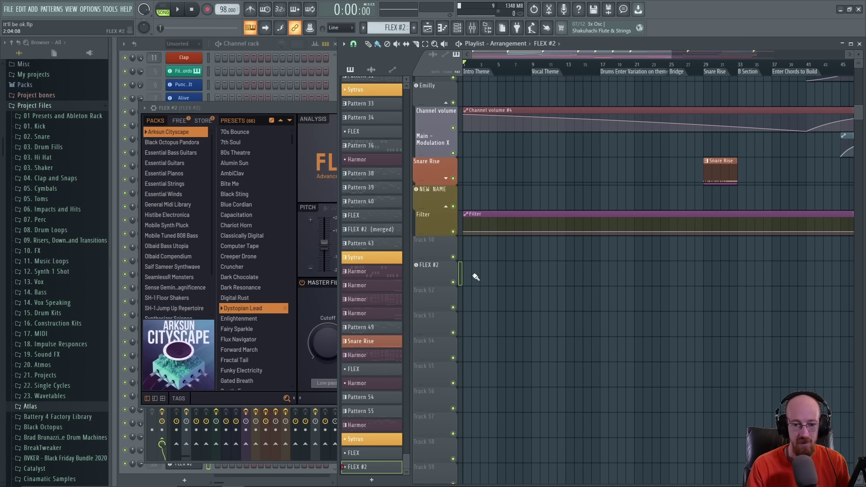
{"action": "left_click_drag", "start_coordinate": [290, 107], "coordinate": [430, 75]}
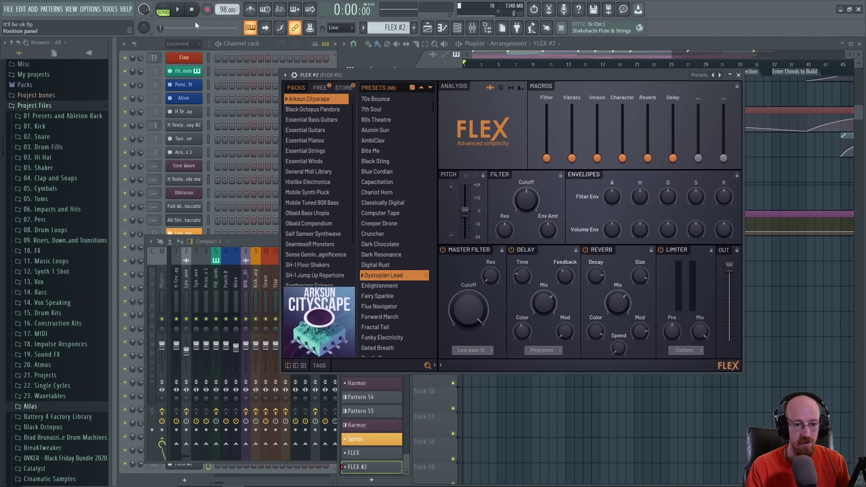
Rename the FLEX #2 channel to "Sick SOUND" and close its plugin window
{"action": "left_click", "coordinate": [150, 45]}
{"action": "middle_click", "coordinate": [184, 465]}
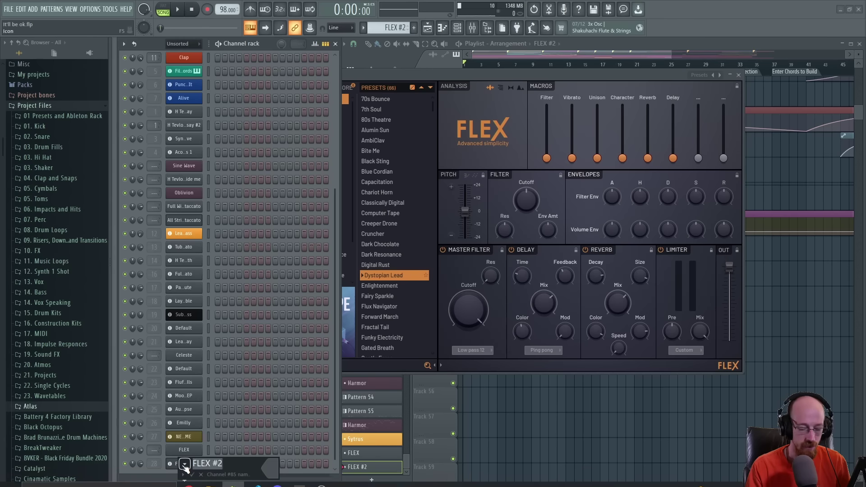
{"action": "type", "text": "Sick "}
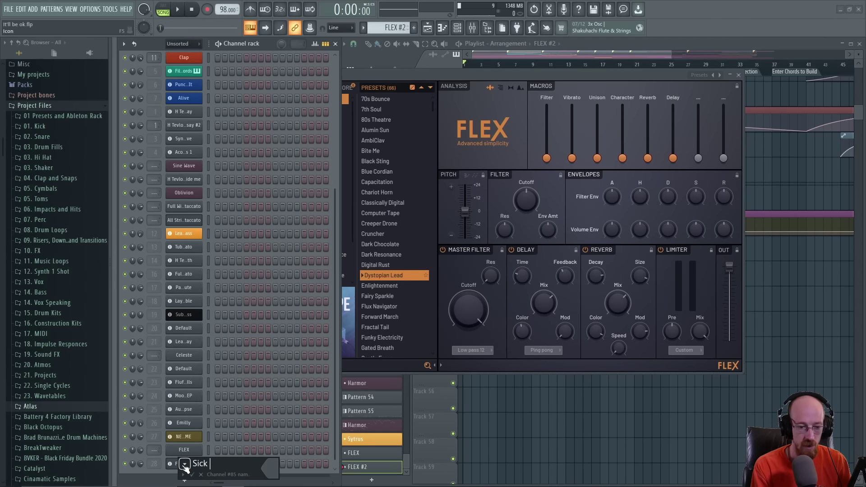
{"action": "type", "text": "SOUND"}
{"action": "key", "text": "Return"}
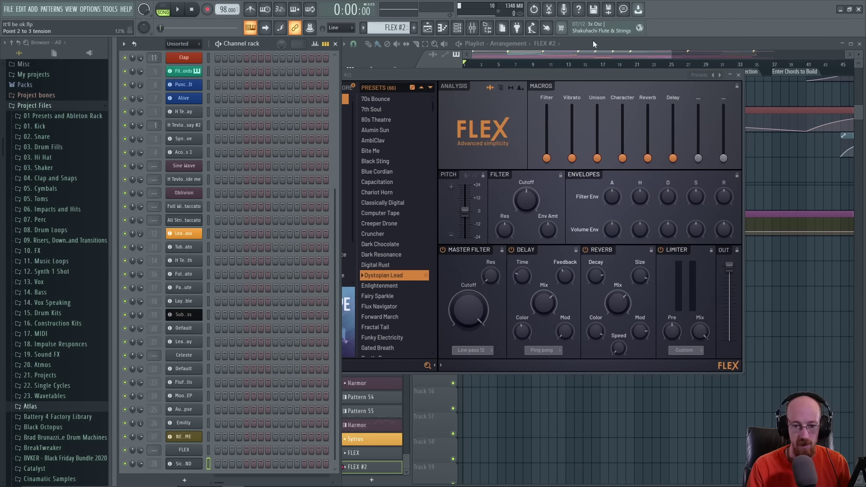
{"action": "left_click", "coordinate": [462, 73]}
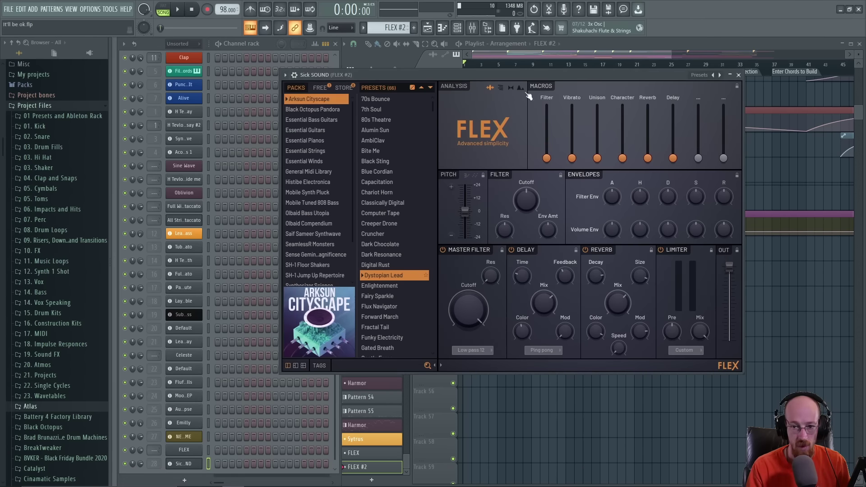
{"action": "left_click", "coordinate": [739, 75]}
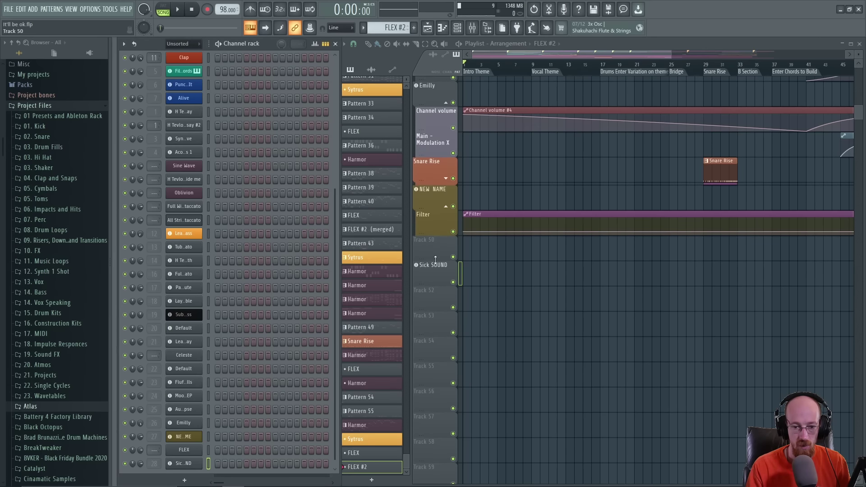
Show the mixer and move the Sick SOUND track to insert 30
{"action": "left_click", "coordinate": [472, 28]}
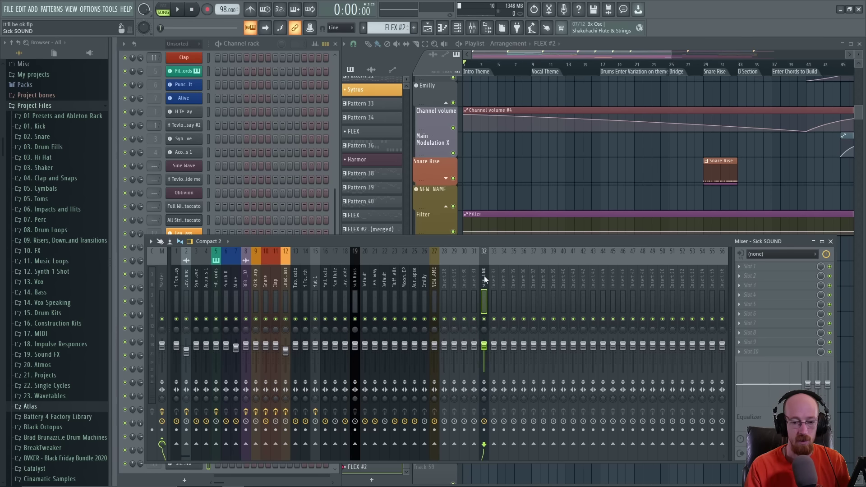
{"action": "left_click", "coordinate": [145, 40]}
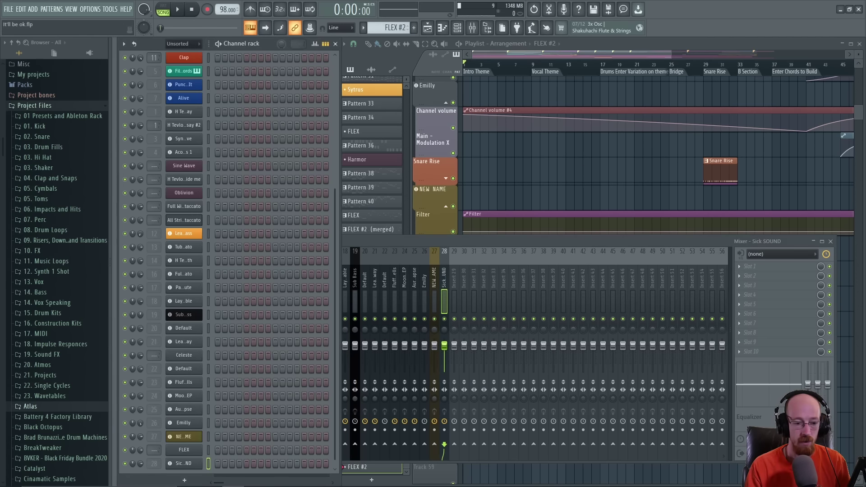
{"action": "key", "text": "alt+Right"}
{"action": "key", "text": "alt+Right"}
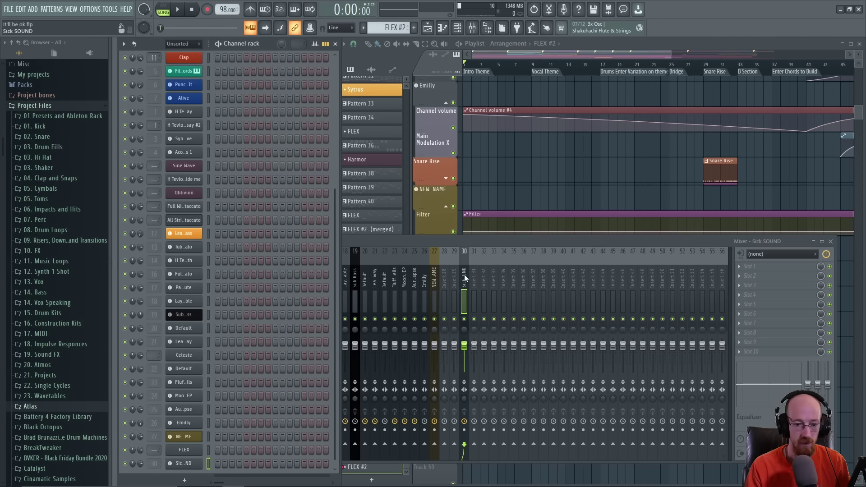
Create automation clips for the Filter and Vibrato macros of the Sick SOUND instrument
{"action": "left_click", "coordinate": [185, 464]}
{"action": "left_click_drag", "start_coordinate": [486, 74], "coordinate": [413, 74]}
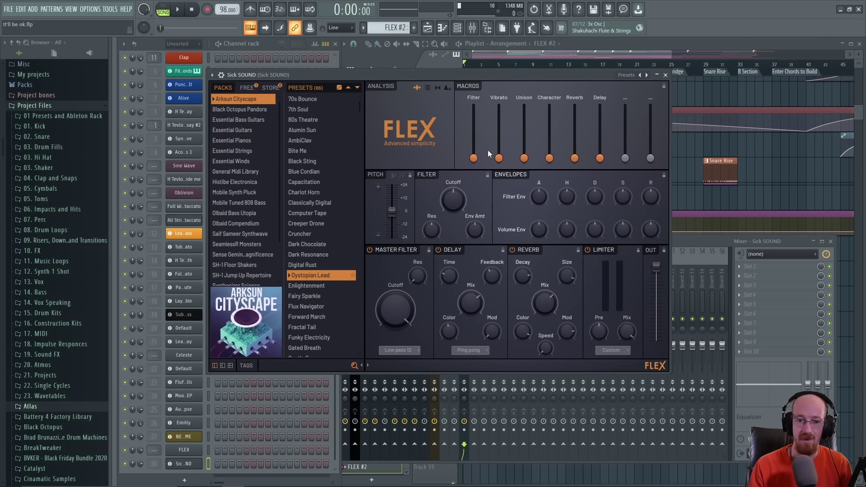
{"action": "right_click", "coordinate": [473, 158]}
{"action": "left_click", "coordinate": [510, 225]}
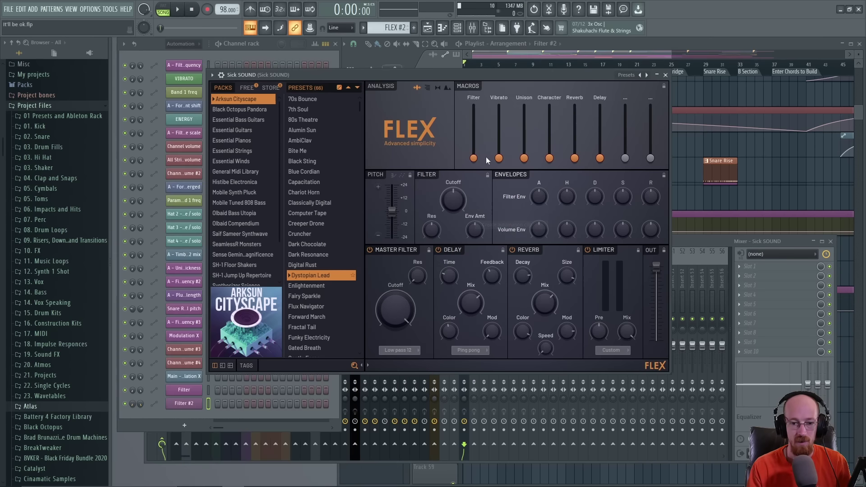
{"action": "right_click", "coordinate": [498, 159]}
{"action": "left_click", "coordinate": [619, 223]}
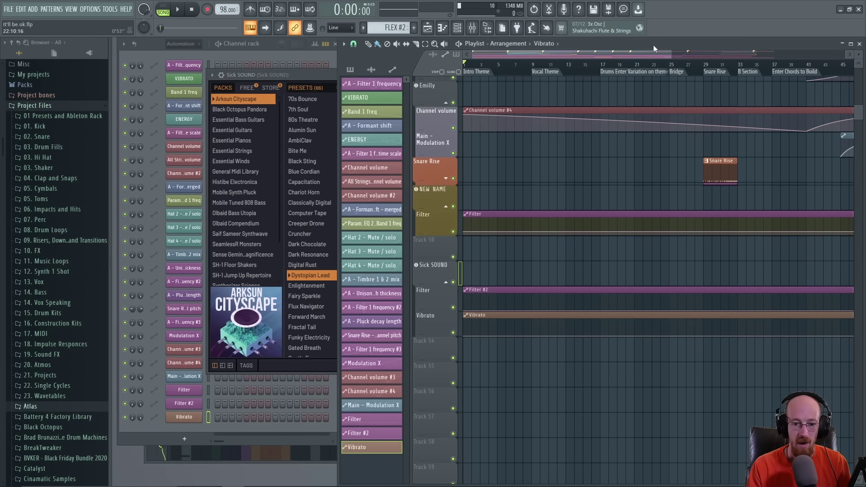
Collapse and expand the Sick SOUND track group in the playlist
{"action": "scroll", "coordinate": [565, 227], "scroll_direction": "up", "scroll_amount": 4}
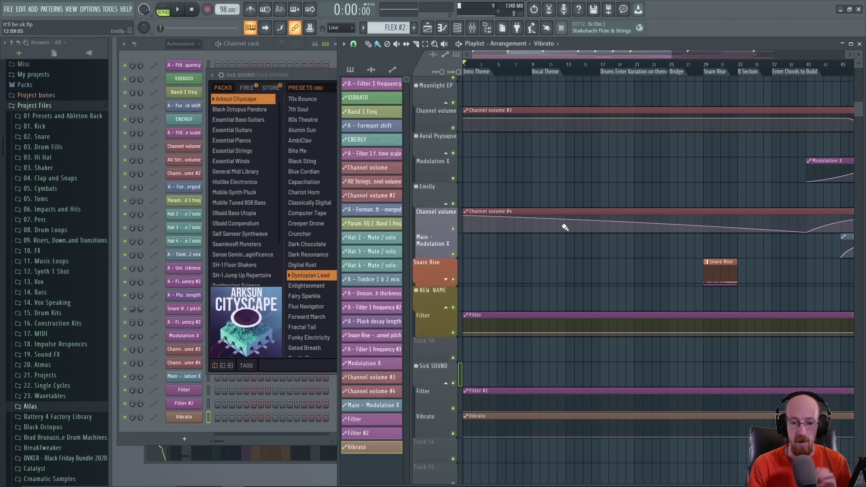
{"action": "scroll", "coordinate": [566, 227], "scroll_direction": "down", "scroll_amount": 3}
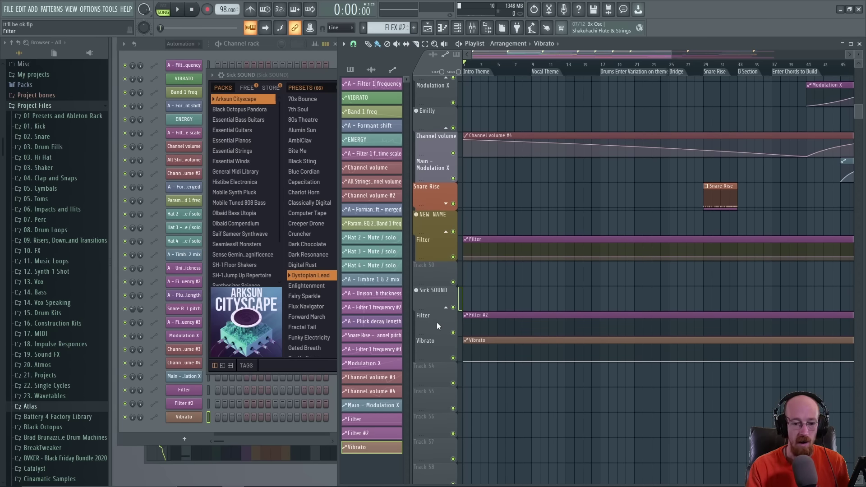
{"action": "left_click", "coordinate": [447, 308]}
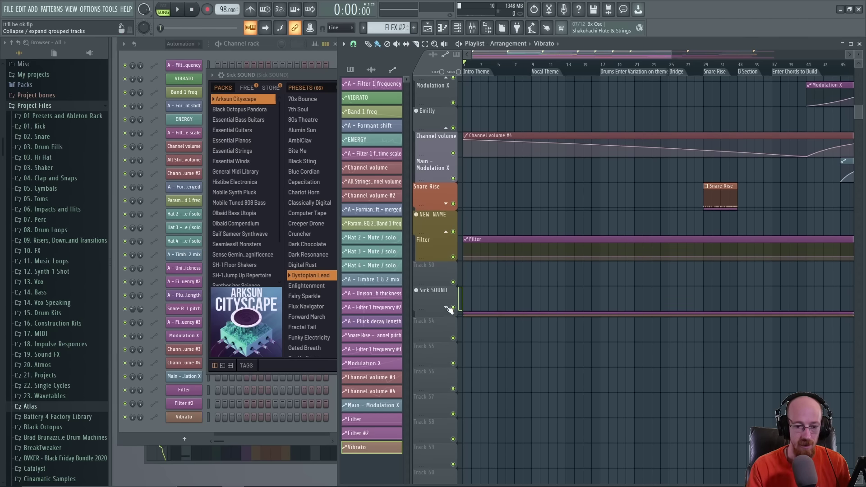
{"action": "left_click", "coordinate": [446, 307]}
{"action": "left_click", "coordinate": [447, 308]}
{"action": "left_click", "coordinate": [447, 308]}
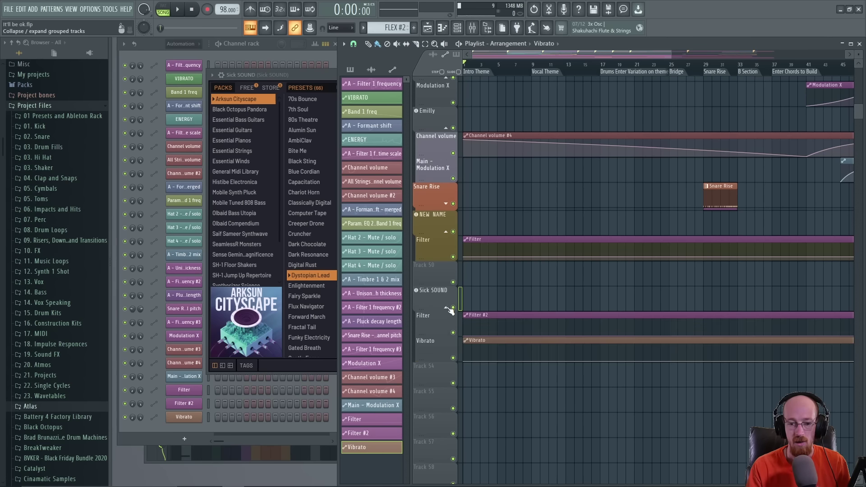
Select the Filter #2 and Vibrato automation clips under the Sick SOUND track
{"action": "scroll", "coordinate": [526, 309], "scroll_direction": "up", "scroll_amount": 15}
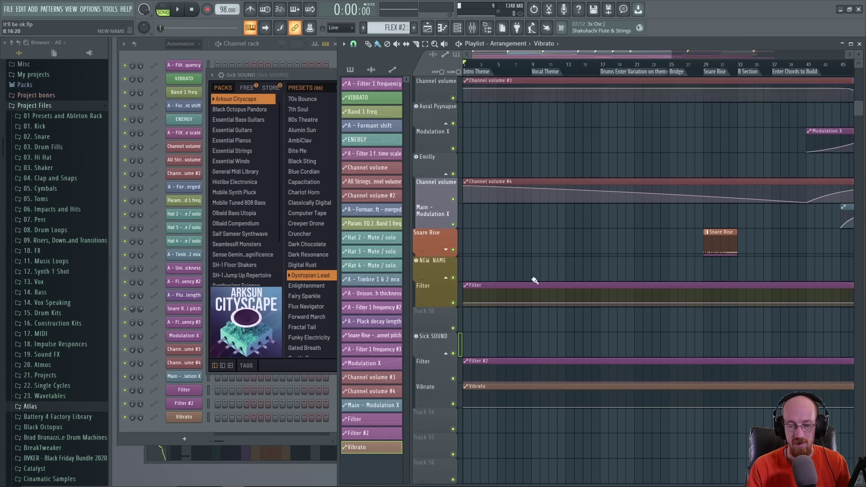
{"action": "scroll", "coordinate": [542, 158], "scroll_direction": "up", "scroll_amount": 5}
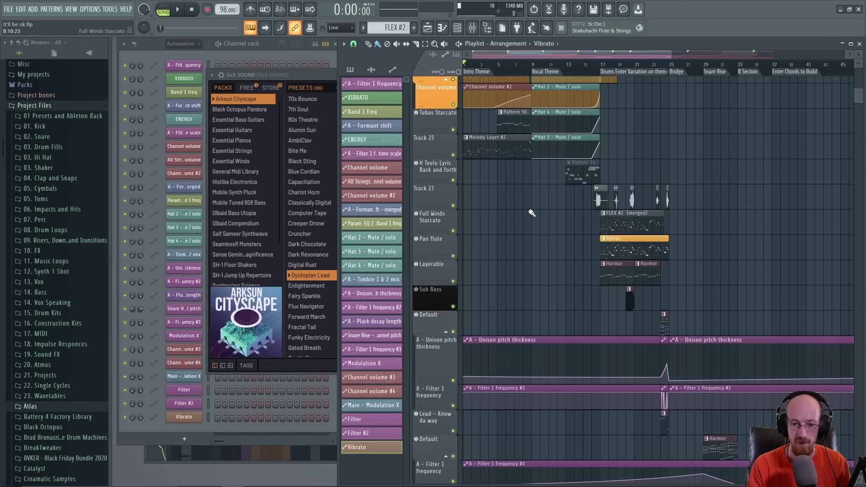
{"action": "scroll", "coordinate": [531, 214], "scroll_direction": "down", "scroll_amount": 18}
{"action": "scroll", "coordinate": [531, 214], "scroll_direction": "down", "scroll_amount": 6}
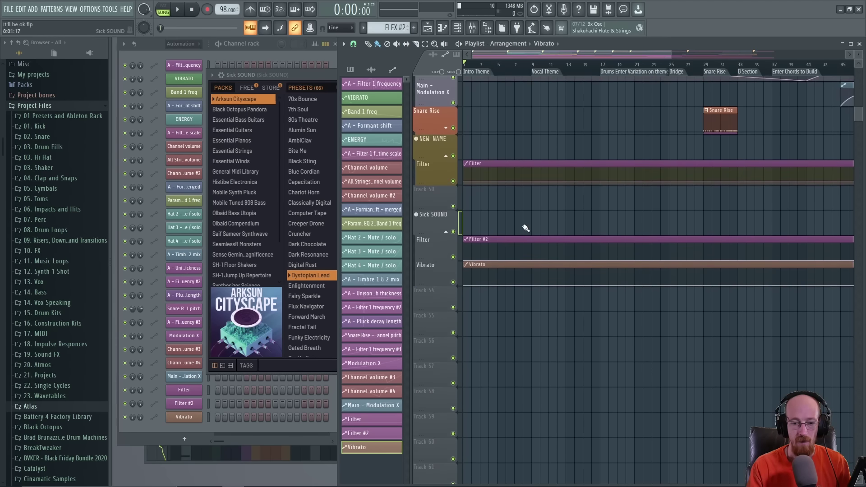
{"action": "left_click", "coordinate": [495, 256]}
{"action": "left_click_drag", "start_coordinate": [534, 269], "coordinate": [581, 281]}
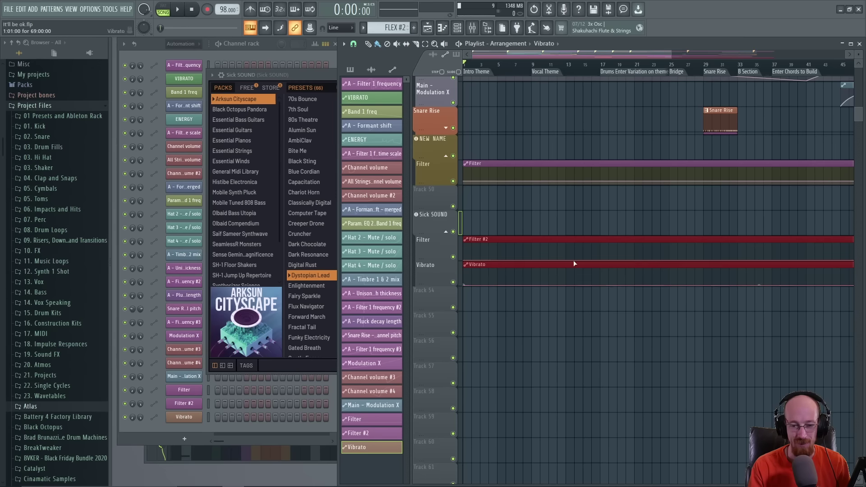
Collapse the Sick SOUND group and select all pattern clips on the Punch It track
{"action": "scroll", "coordinate": [477, 251], "scroll_direction": "up", "scroll_amount": 6}
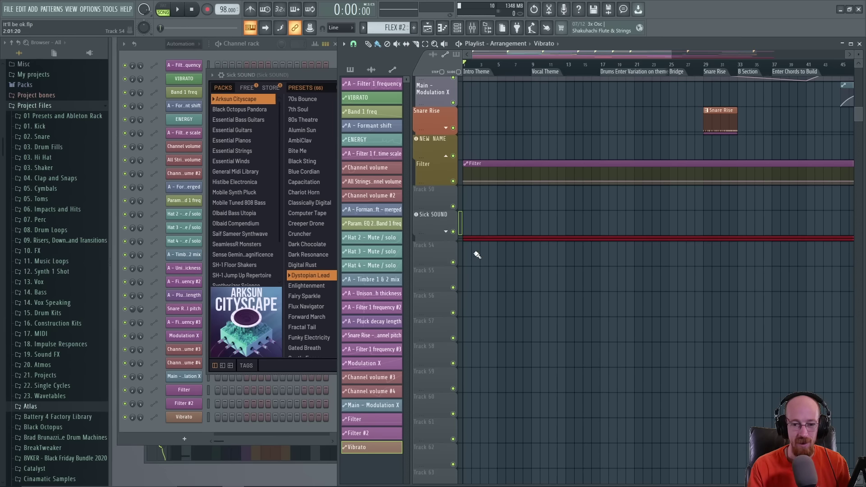
{"action": "scroll", "coordinate": [488, 248], "scroll_direction": "up", "scroll_amount": 12}
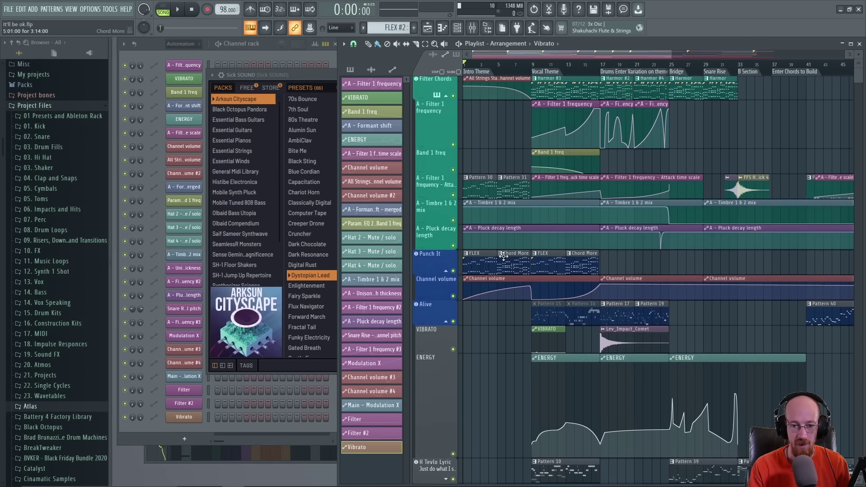
{"action": "left_click_drag", "start_coordinate": [482, 261], "coordinate": [595, 270]}
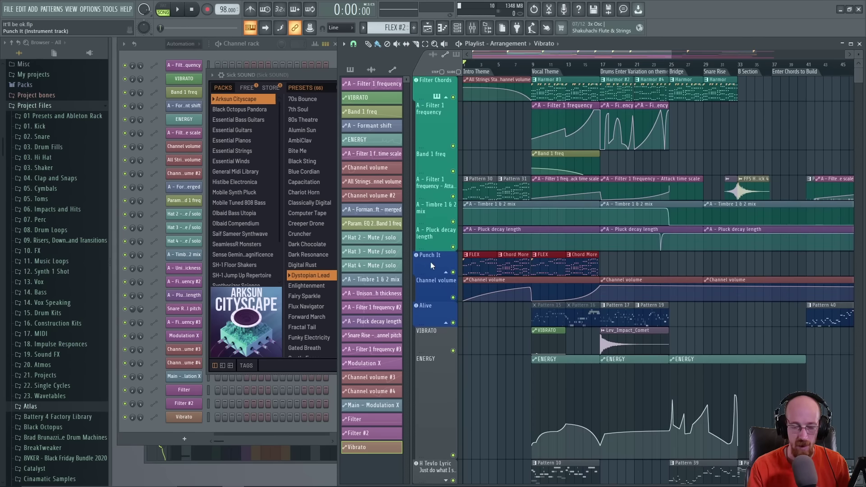
Collapse and re-expand the Punch It track group in the playlist, and clear the clip selection on it
{"action": "left_click", "coordinate": [446, 272]}
{"action": "left_click", "coordinate": [447, 272]}
{"action": "left_click", "coordinate": [661, 267], "text": "ctrl"}
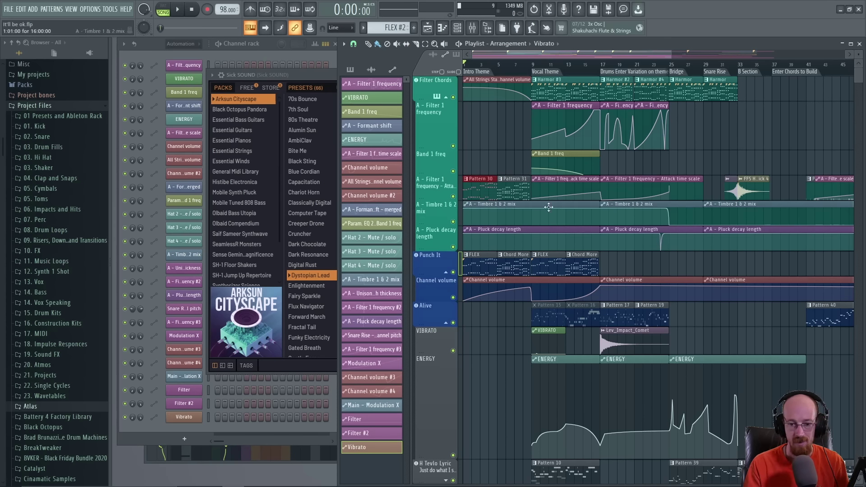
Select the Pattern 20 and Pattern 21 clips under the Drop marker on the Alive track and bring the channel rack forward
{"action": "scroll", "coordinate": [685, 200], "scroll_direction": "right", "scroll_amount": 5}
{"action": "scroll", "coordinate": [682, 208], "scroll_direction": "right", "scroll_amount": 8}
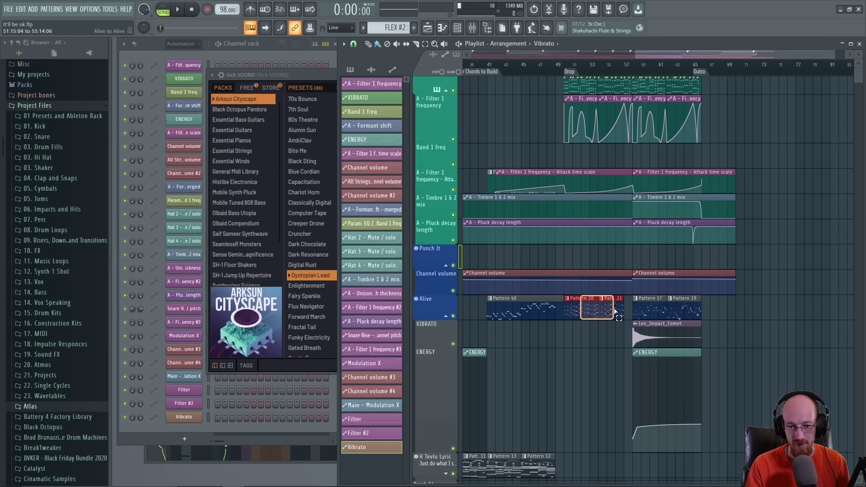
{"action": "left_click", "coordinate": [580, 307]}
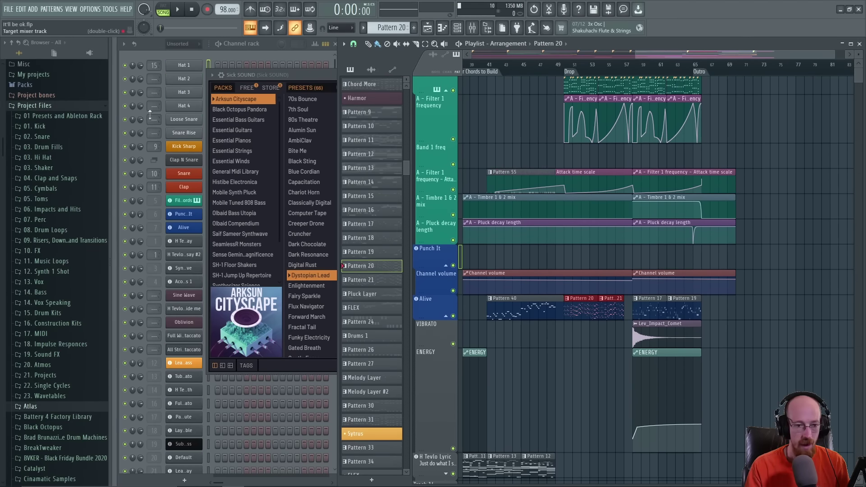
{"action": "left_click", "coordinate": [157, 50]}
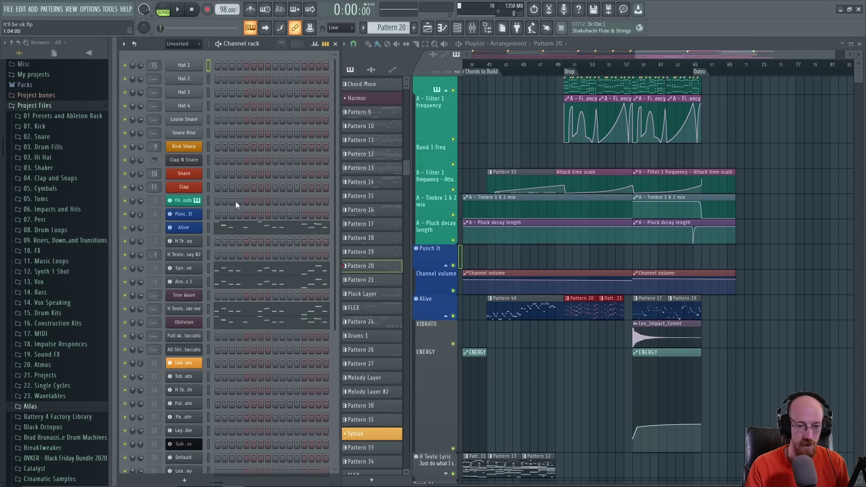
View Pattern 20's Alive notes in the piano roll, switch through the ghost notes to Synpluck Cave and Acoustic Bass 1, and close it
{"action": "left_click", "coordinate": [237, 228]}
{"action": "scroll", "coordinate": [470, 290], "scroll_direction": "down", "scroll_amount": 3}
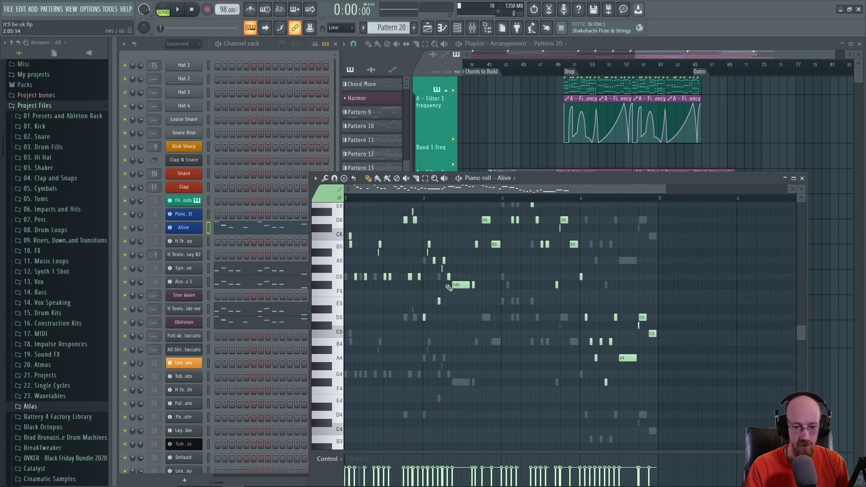
{"action": "right_click", "coordinate": [486, 315]}
{"action": "right_click", "coordinate": [486, 316]}
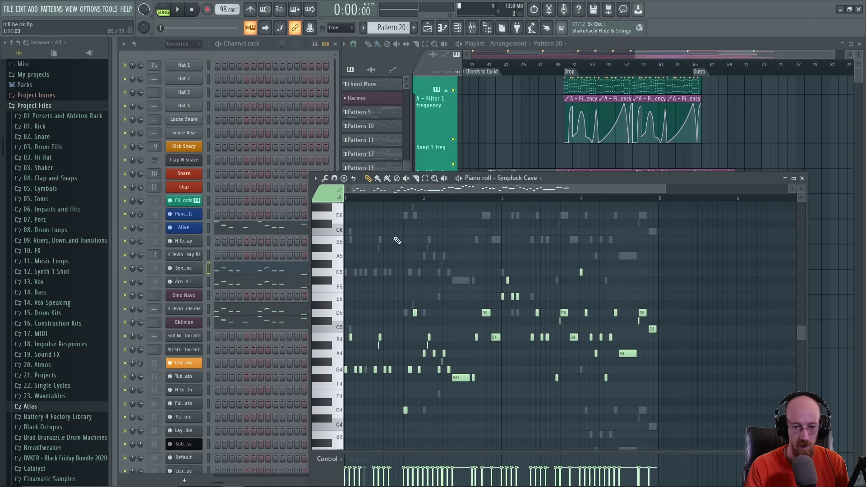
{"action": "right_click", "coordinate": [462, 283]}
{"action": "right_click", "coordinate": [463, 282]}
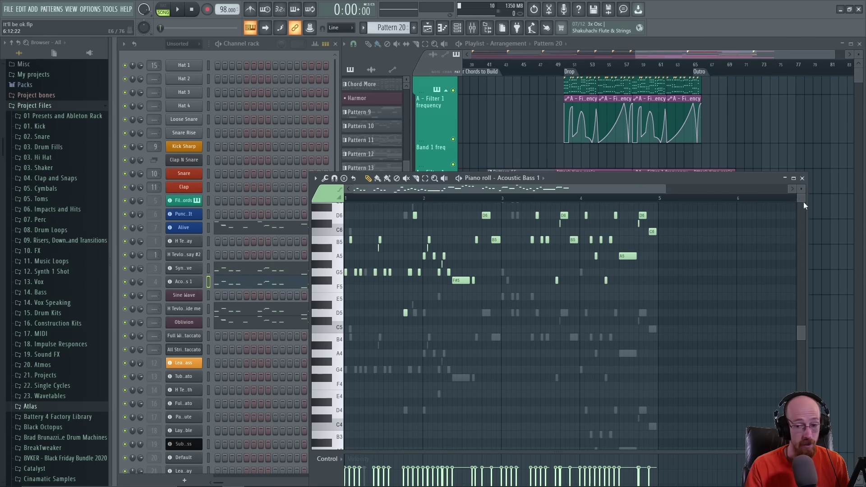
{"action": "left_click", "coordinate": [803, 178]}
{"action": "left_click", "coordinate": [582, 315]}
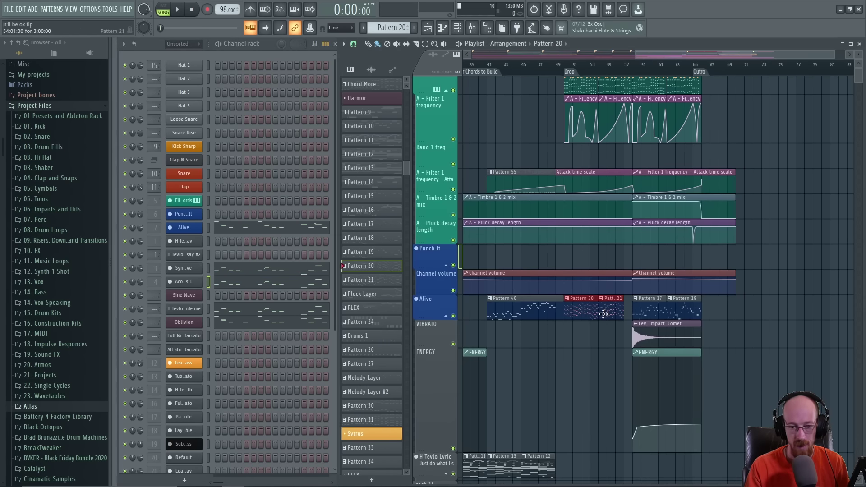
{"action": "left_click_drag", "start_coordinate": [572, 205], "coordinate": [732, 239]}
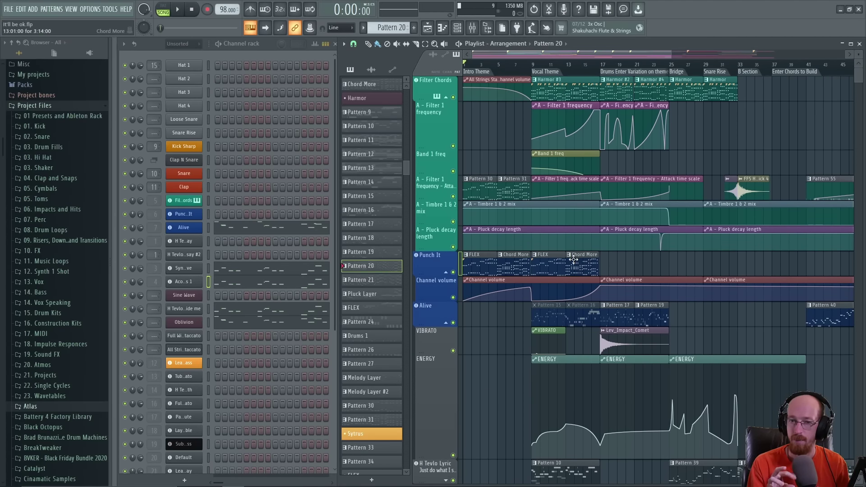
{"action": "scroll", "coordinate": [525, 240], "scroll_direction": "down", "scroll_amount": 10}
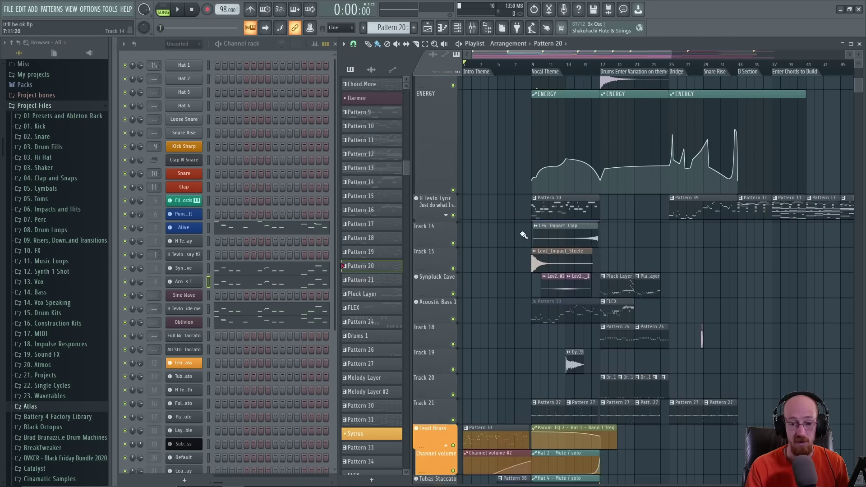
{"action": "scroll", "coordinate": [524, 240], "scroll_direction": "down", "scroll_amount": 6}
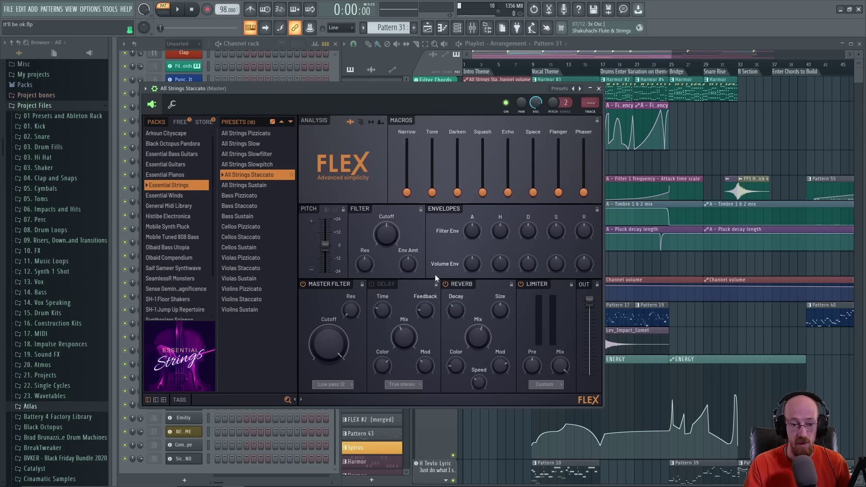
Open the FLEX instrument of the All Strings Staccato channel, try a note, and close it
{"action": "left_click", "coordinate": [598, 89]}
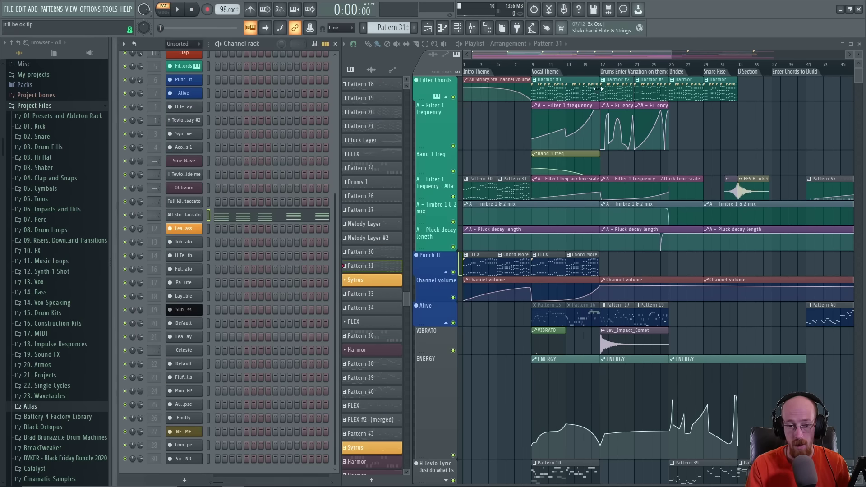
{"action": "left_click", "coordinate": [190, 218]}
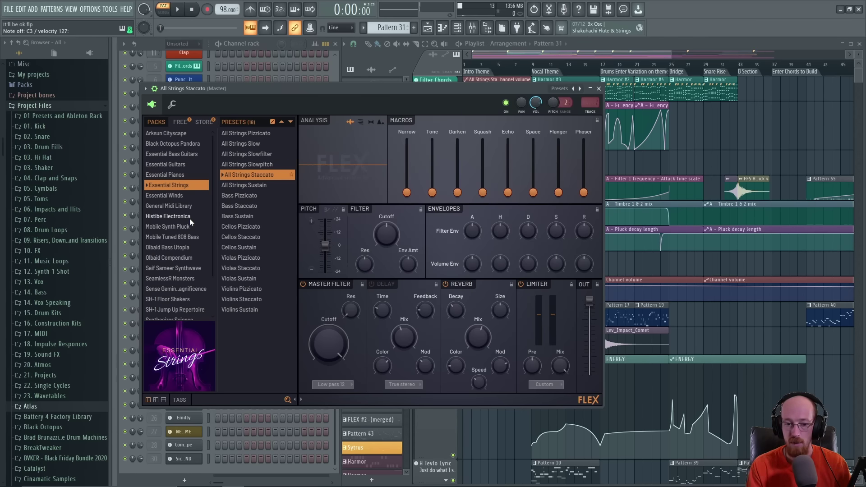
{"action": "left_click", "coordinate": [599, 88]}
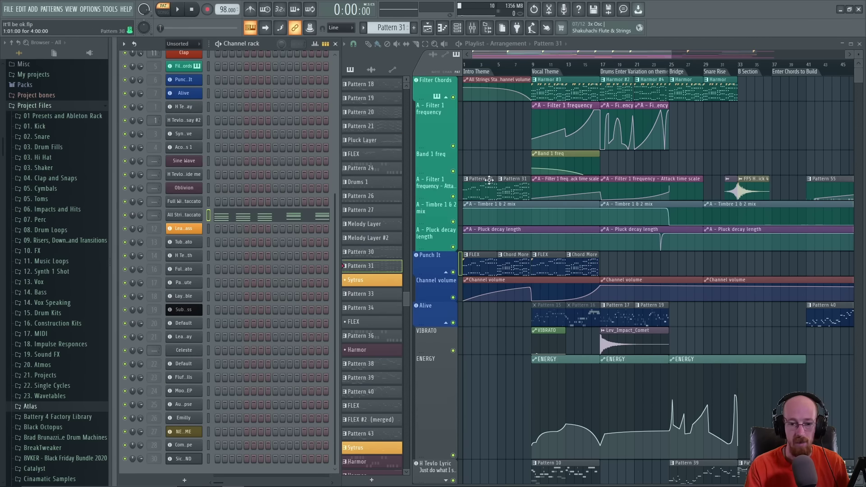
Open Pattern 31's All Strings Staccato notes in the piano roll and play the pattern from its start
{"action": "double_click", "coordinate": [512, 188]}
{"action": "scroll", "coordinate": [439, 326], "scroll_direction": "up", "scroll_amount": 3}
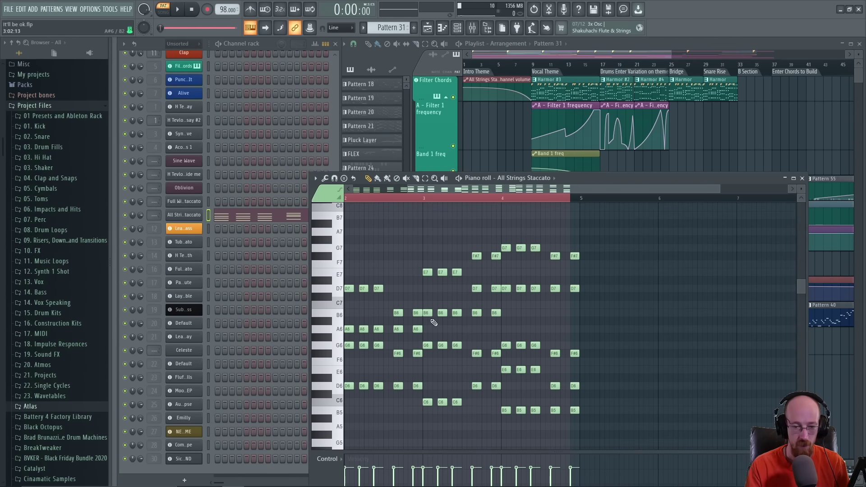
{"action": "left_click_drag", "start_coordinate": [367, 199], "coordinate": [316, 199]}
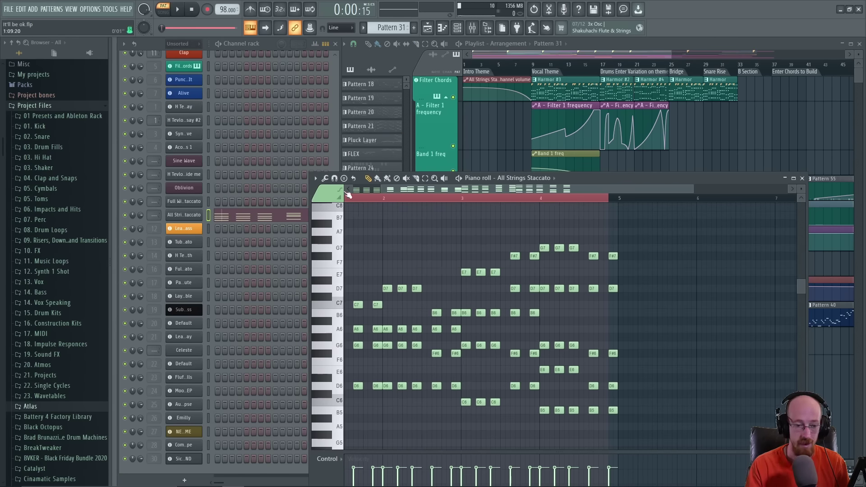
{"action": "left_click", "coordinate": [180, 12]}
Audition the All Strings Sustain and Bass Pizzicato presets in FLEX during playback, and return to All Strings Staccato
{"action": "left_click", "coordinate": [185, 215]}
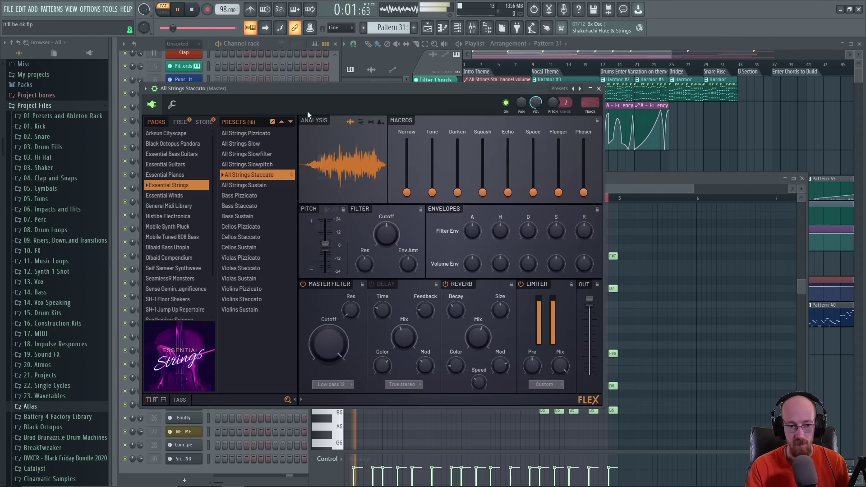
{"action": "left_click", "coordinate": [256, 186]}
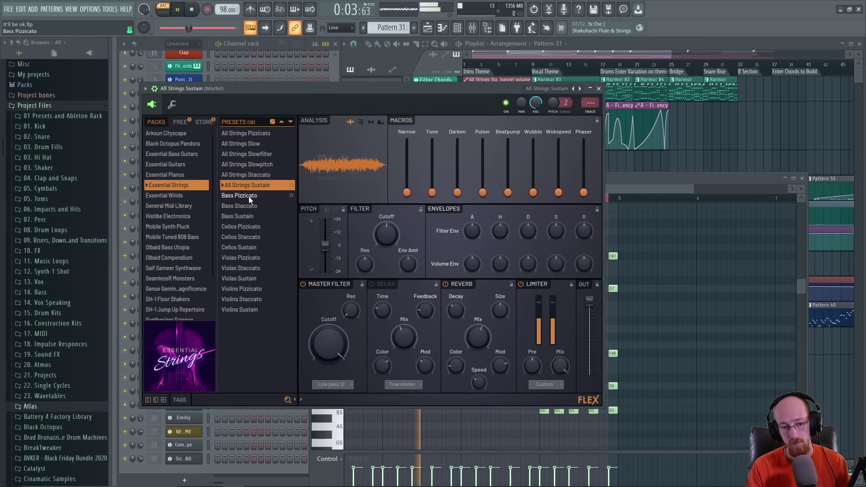
{"action": "left_click", "coordinate": [250, 198]}
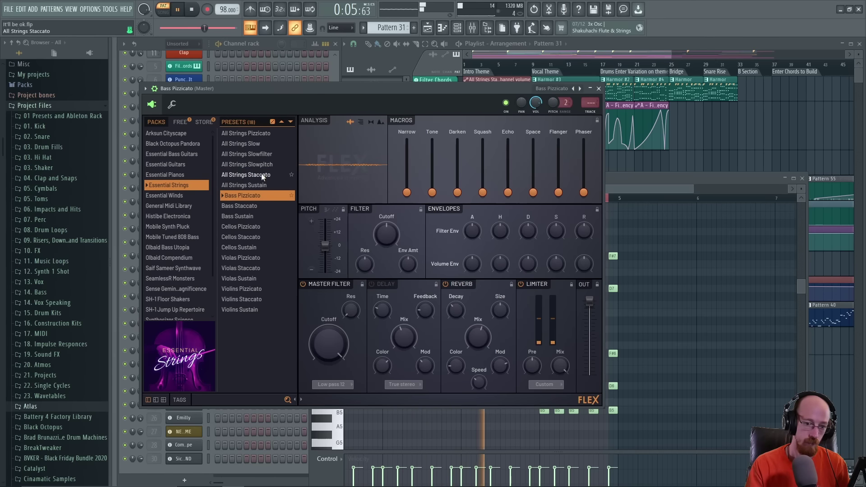
{"action": "left_click", "coordinate": [263, 175]}
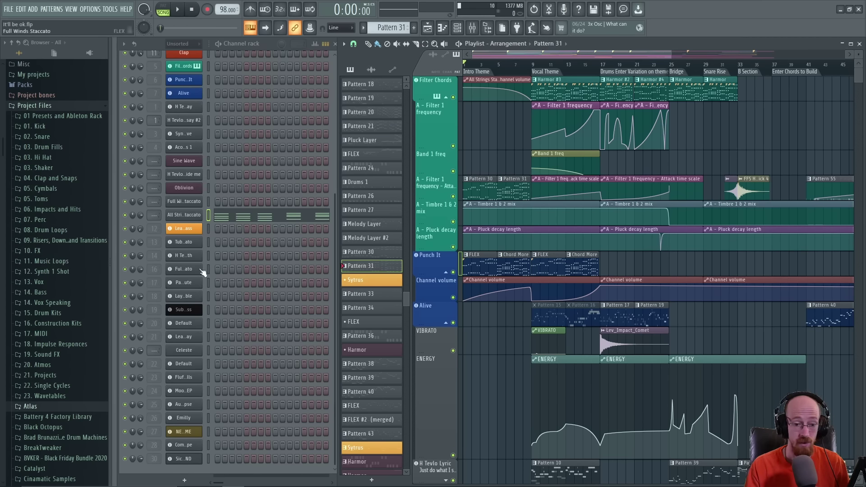
Reopen the All Strings Staccato channel's FLEX instrument to view its settings, and close it
{"action": "left_click", "coordinate": [185, 216]}
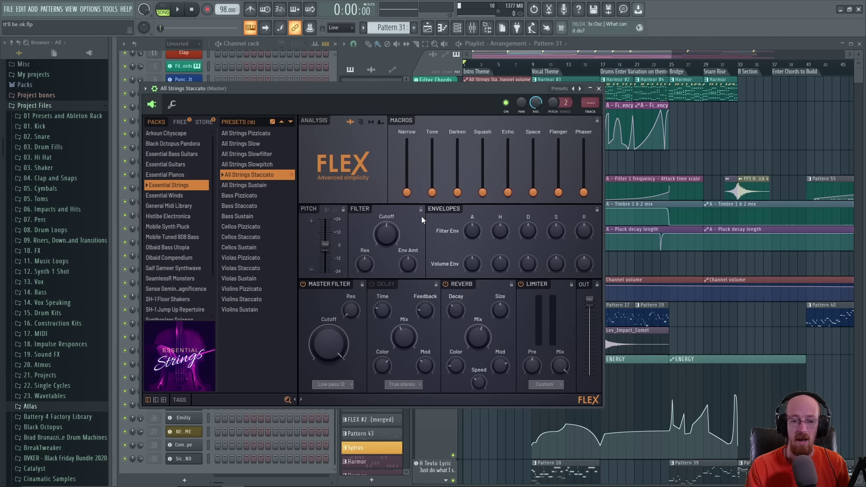
{"action": "left_click", "coordinate": [599, 89]}
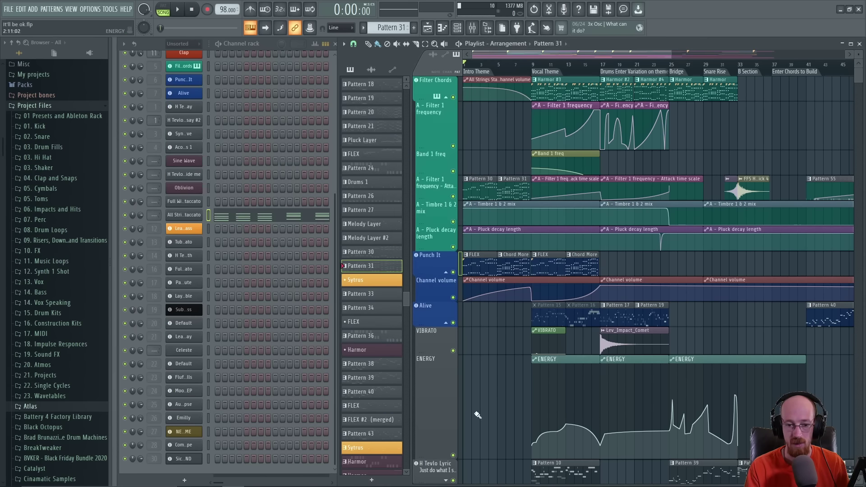
Select the Pattern 30, Pattern 31, FLEX and Chord More clips in the Intro Theme section, and play the intro
{"action": "left_click_drag", "start_coordinate": [481, 194], "coordinate": [519, 193]}
{"action": "left_click_drag", "start_coordinate": [493, 261], "coordinate": [523, 262]}
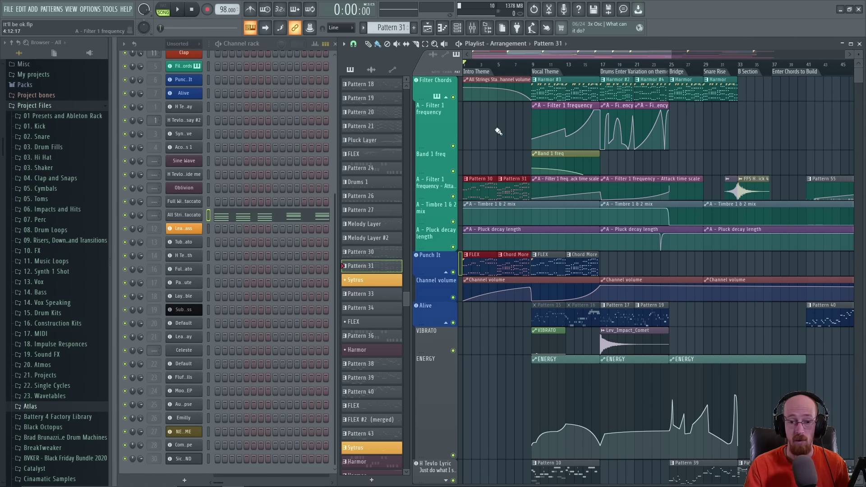
{"action": "key", "text": "space"}
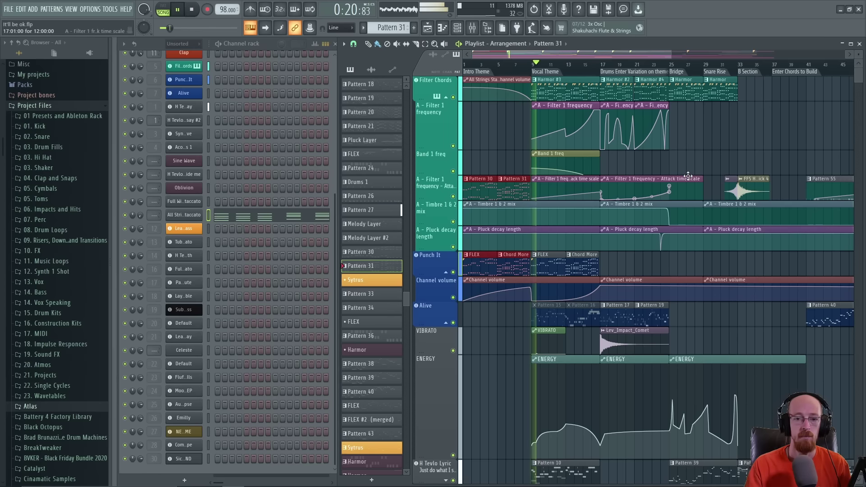
{"action": "key", "text": "space"}
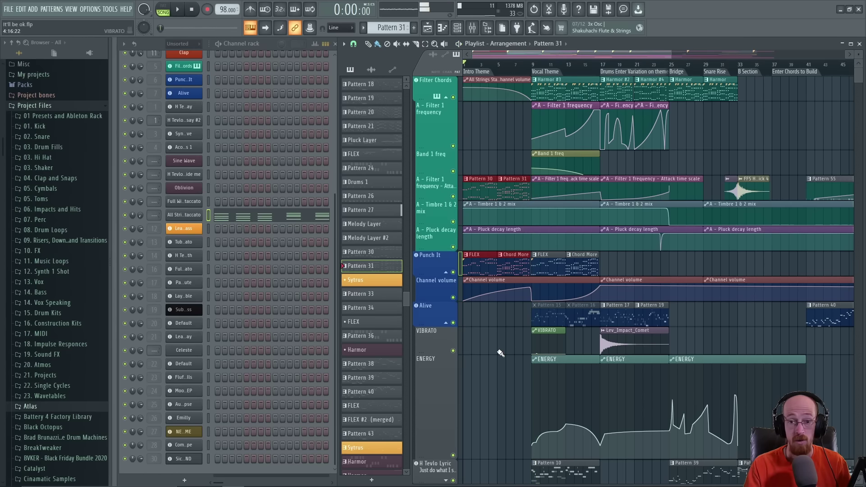
Keep only the intro's FLEX and Chord More clips selected, and view the All Strings Staccato instrument's FLEX controls
{"action": "left_click", "coordinate": [503, 264]}
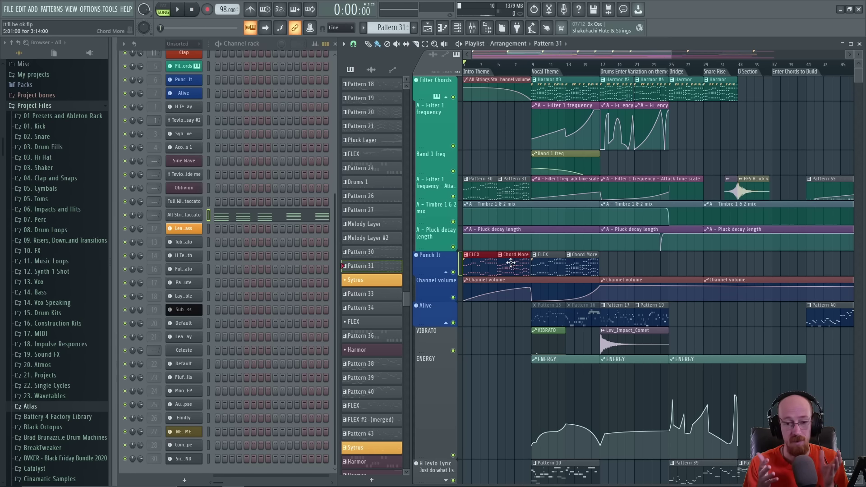
{"action": "left_click", "coordinate": [189, 214]}
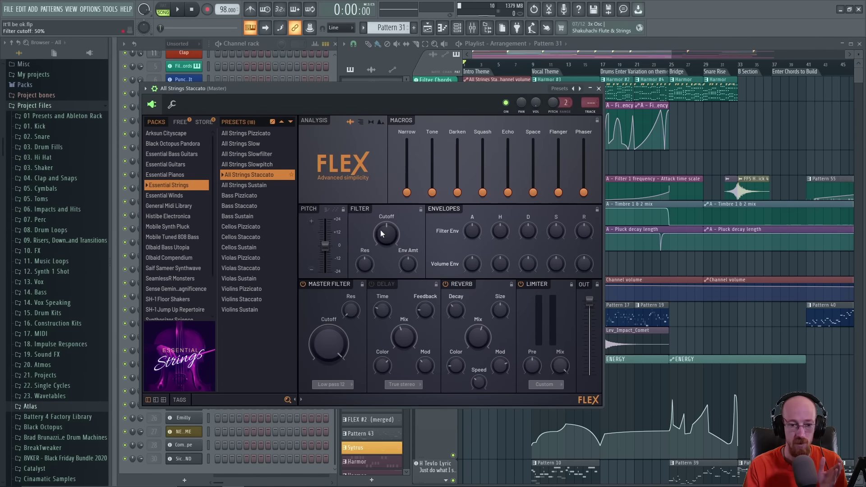
{"action": "left_click", "coordinate": [600, 89]}
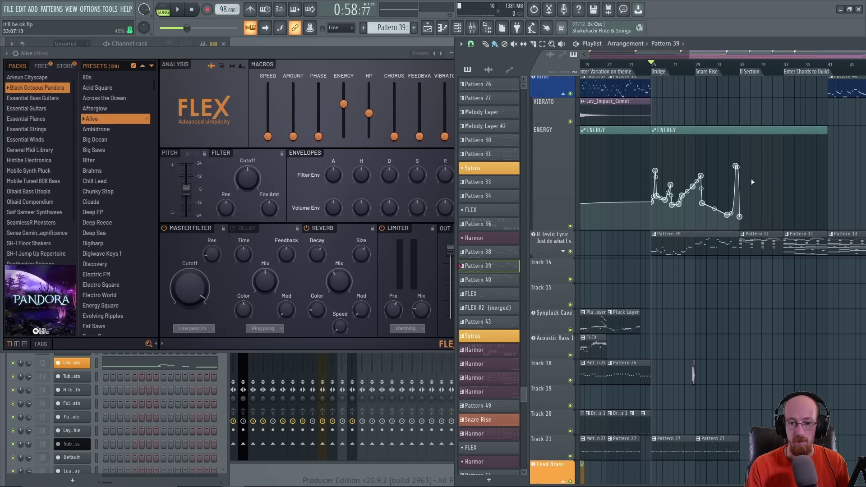
Select the ENERGY automation clip that starts at the Bridge marker in the playlist
{"action": "left_click_drag", "start_coordinate": [753, 183], "coordinate": [745, 176]}
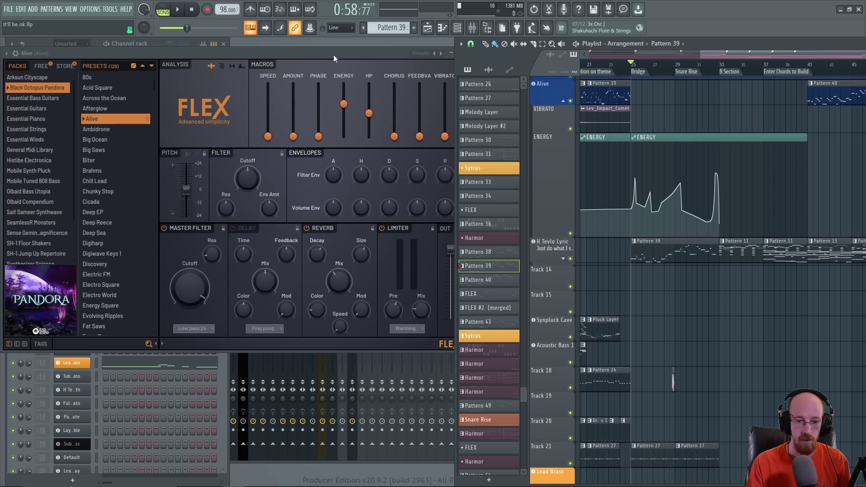
{"action": "left_click", "coordinate": [361, 55]}
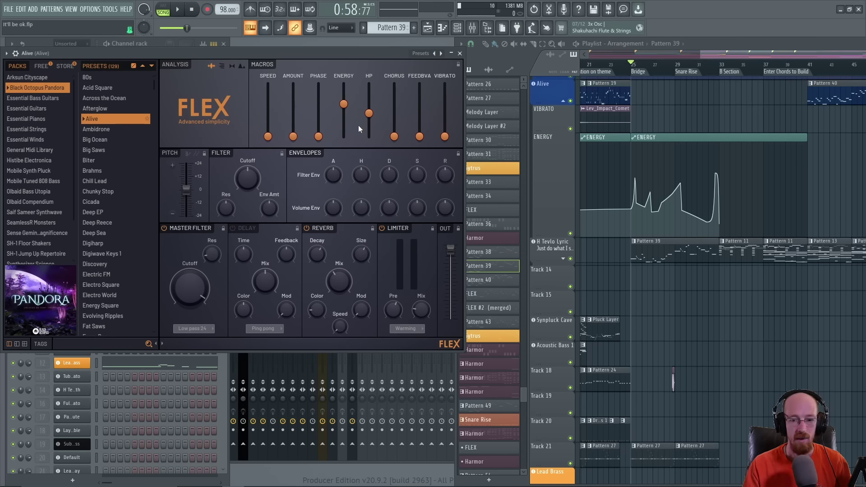
{"action": "left_click", "coordinate": [672, 254]}
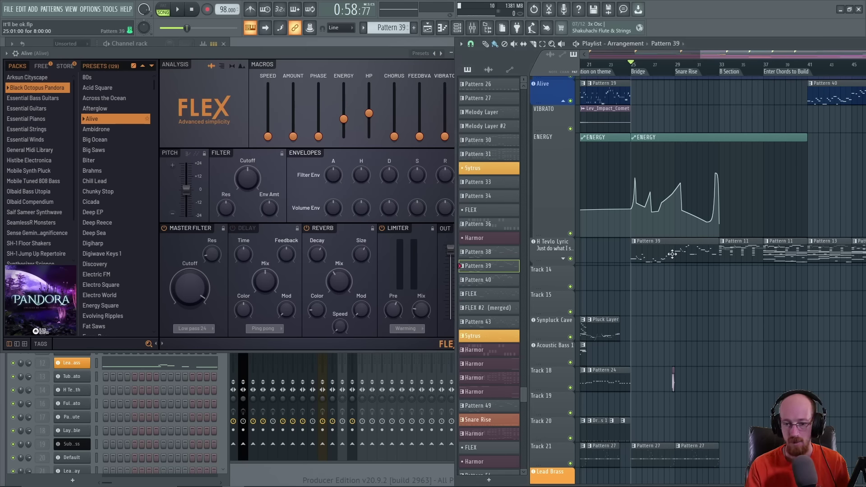
{"action": "left_click_drag", "start_coordinate": [647, 178], "coordinate": [777, 188]}
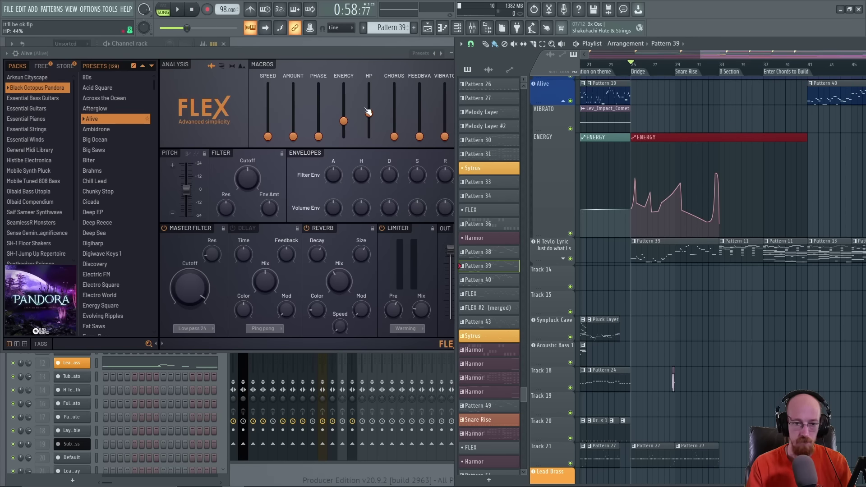
Raise the Alive instrument's ENERGY macro while testing notes, lower it to 20%, and return to the playlist
{"action": "mouse_move", "coordinate": [344, 122]}
{"action": "left_mouse_down"}
{"action": "mouse_move", "coordinate": [344, 91]}
{"action": "mouse_move", "coordinate": [344, 112]}
{"action": "left_mouse_up"}
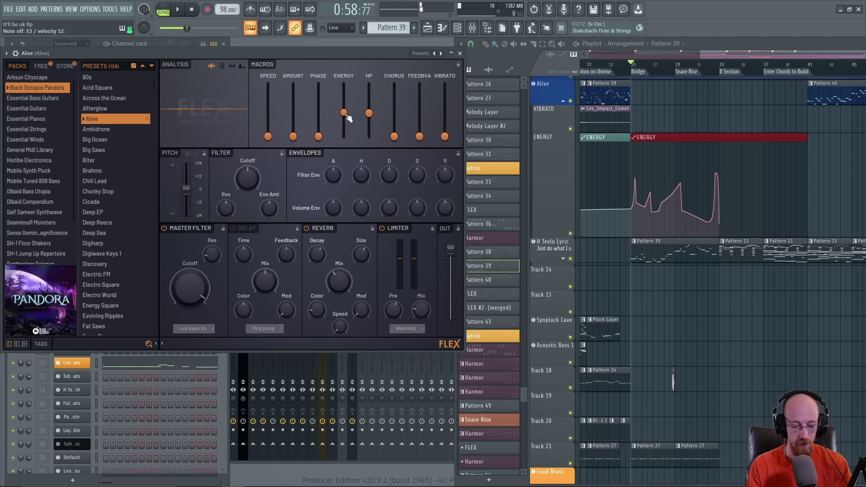
{"action": "mouse_move", "coordinate": [346, 116]}
{"action": "left_mouse_down"}
{"action": "mouse_move", "coordinate": [345, 100]}
{"action": "mouse_move", "coordinate": [347, 127]}
{"action": "left_mouse_up"}
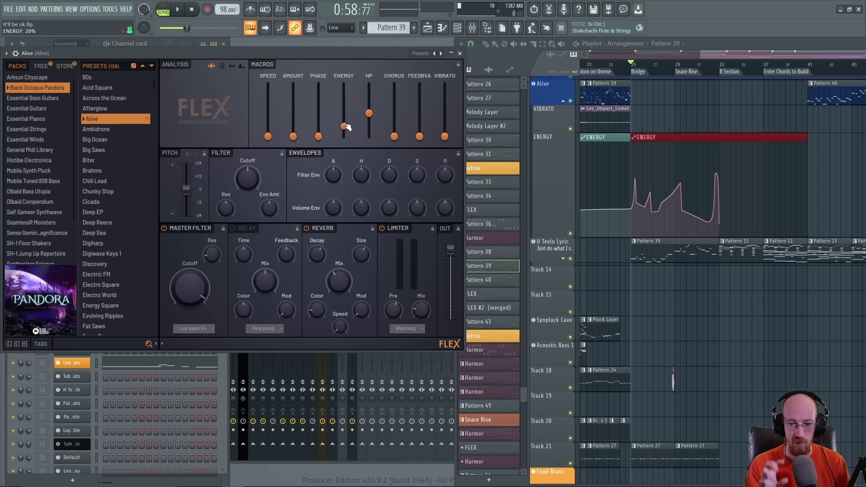
{"action": "left_click", "coordinate": [734, 45]}
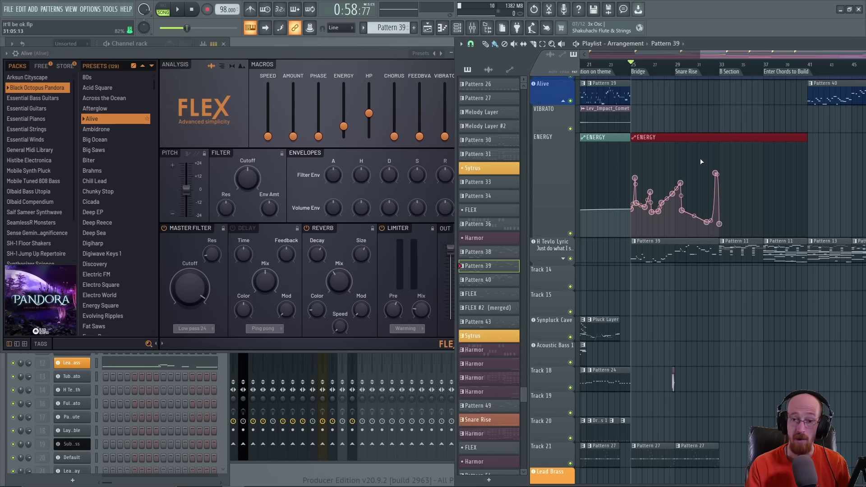
Play the arrangement from the Bridge marker to hear the ENERGY automation, stop playback, and close the Alive instrument
{"action": "key", "text": "space"}
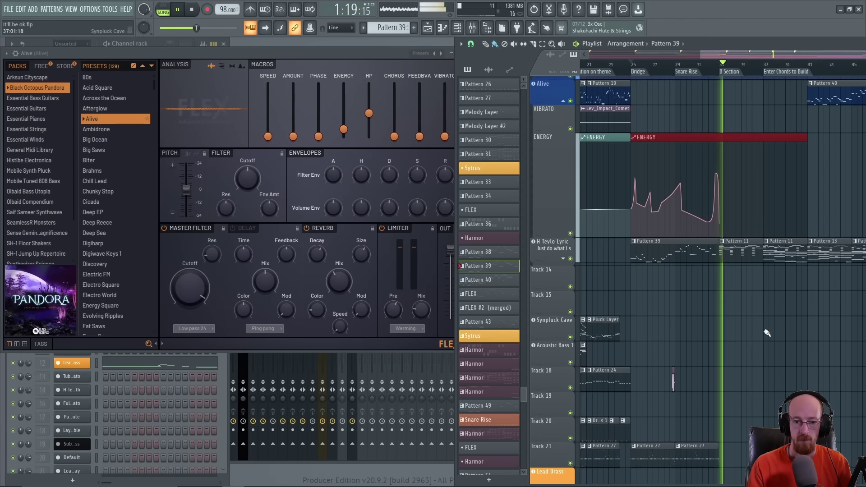
{"action": "key", "text": "space"}
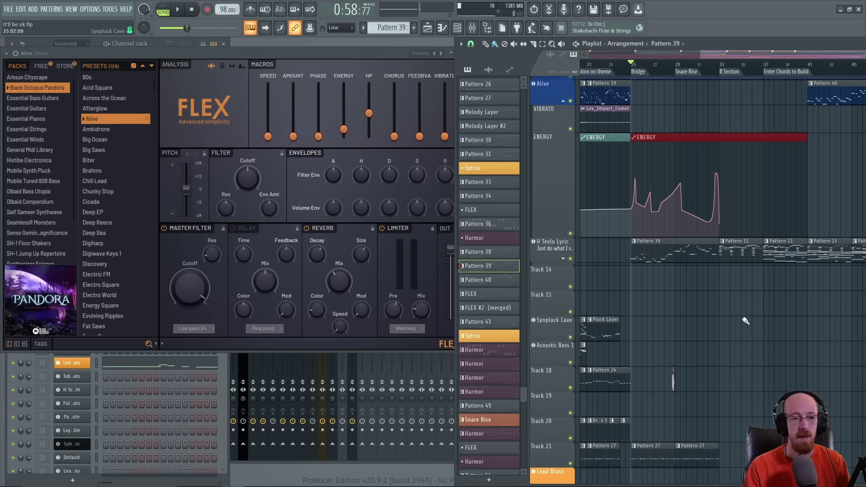
{"action": "left_click", "coordinate": [363, 51]}
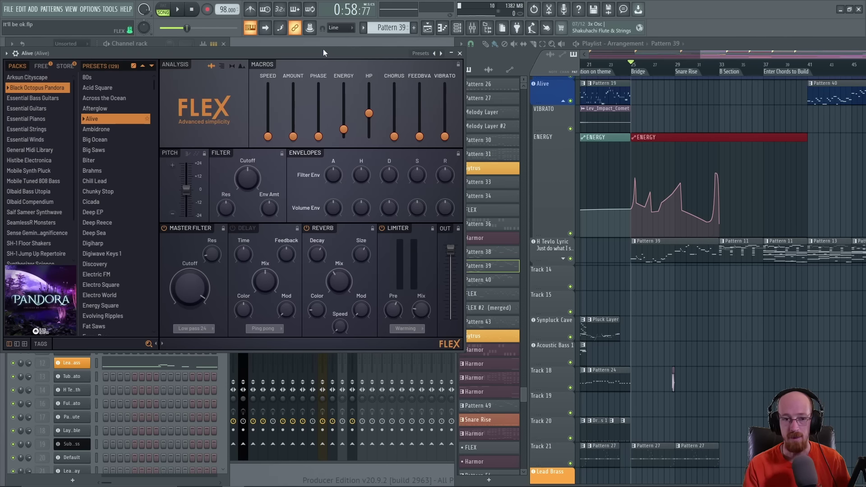
{"action": "left_click", "coordinate": [460, 53]}
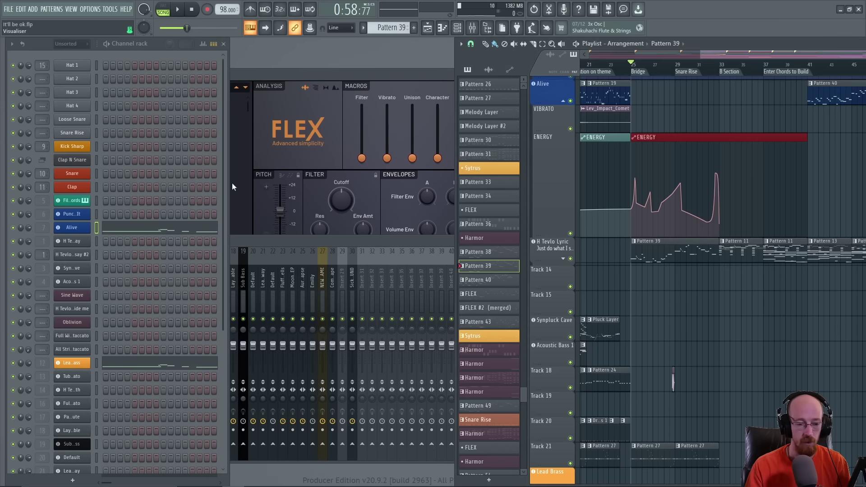
Add a new FLEX instrument to the channel rack and move its window higher on the screen
{"action": "scroll", "coordinate": [126, 377], "scroll_direction": "down", "scroll_amount": 5}
{"action": "left_click", "coordinate": [73, 479]}
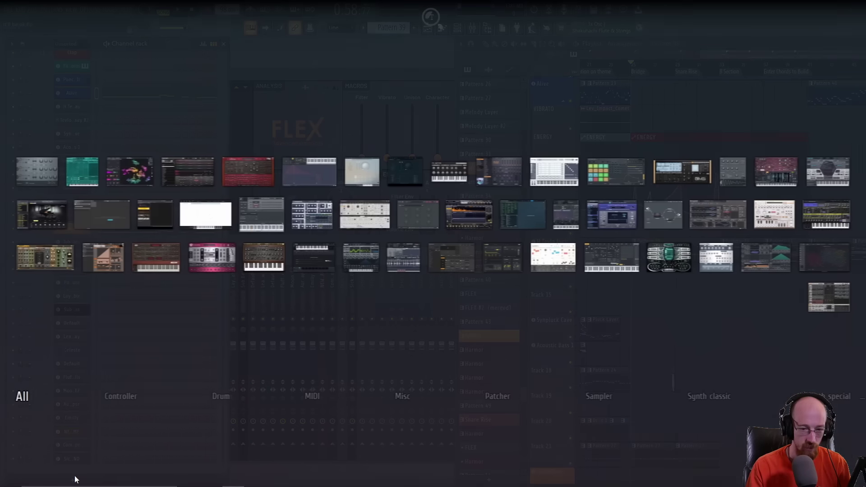
{"action": "left_click", "coordinate": [499, 171]}
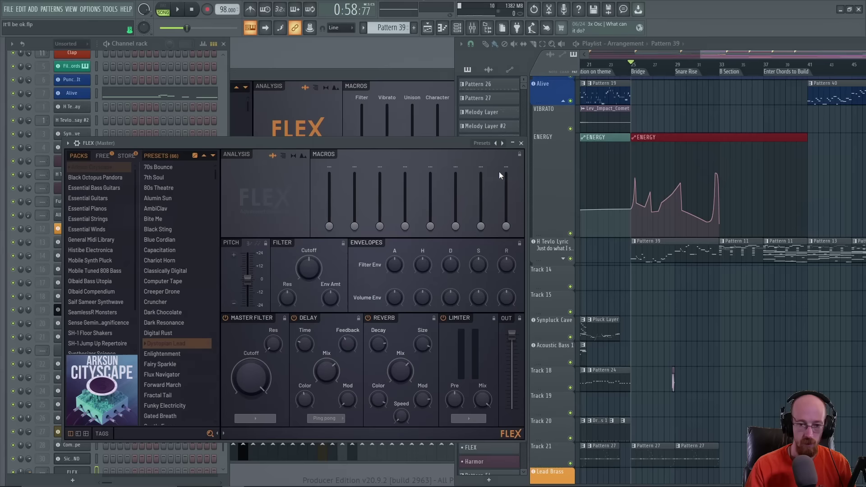
{"action": "left_click_drag", "start_coordinate": [356, 144], "coordinate": [358, 46]}
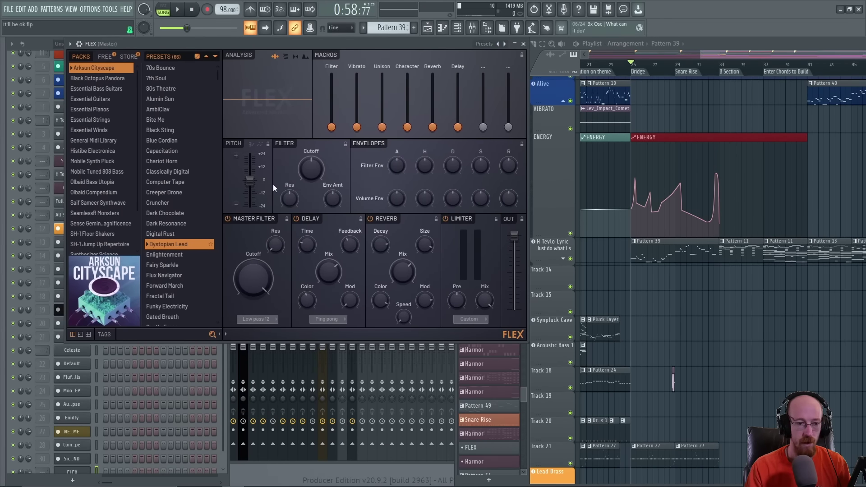
Try the Arksun Cityscape presets Capacitation, AmbiClav and Digital Rust, and load Chariot Horn
{"action": "left_click", "coordinate": [161, 150]}
{"action": "left_click", "coordinate": [163, 110]}
{"action": "left_click", "coordinate": [146, 234]}
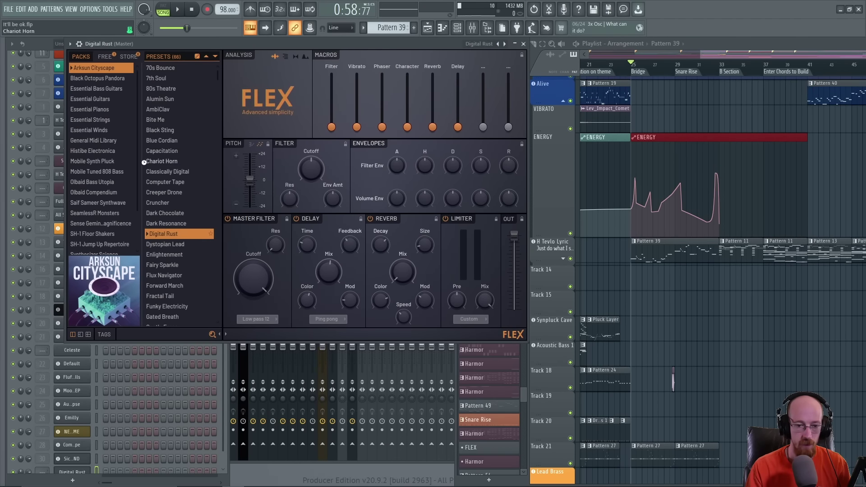
{"action": "left_click", "coordinate": [144, 162]}
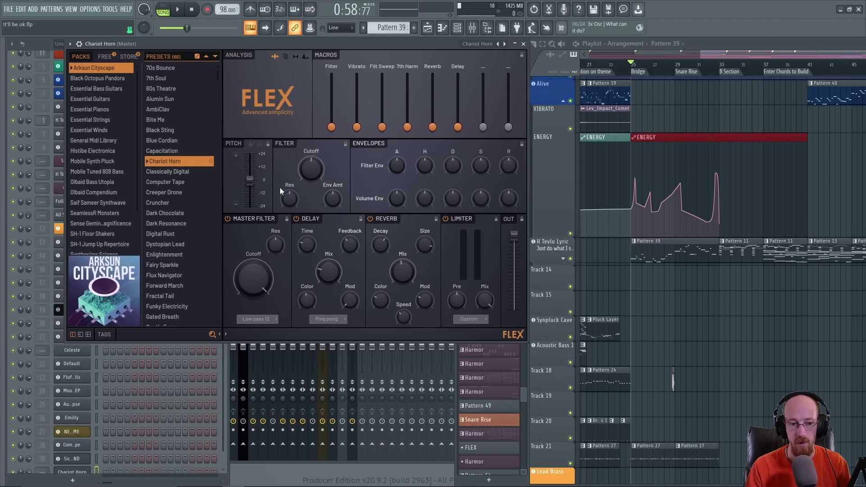
Switch the Chariot Horn preset's Delay and Reverb off and back on
{"action": "left_click", "coordinate": [296, 218]}
{"action": "left_click", "coordinate": [370, 218]}
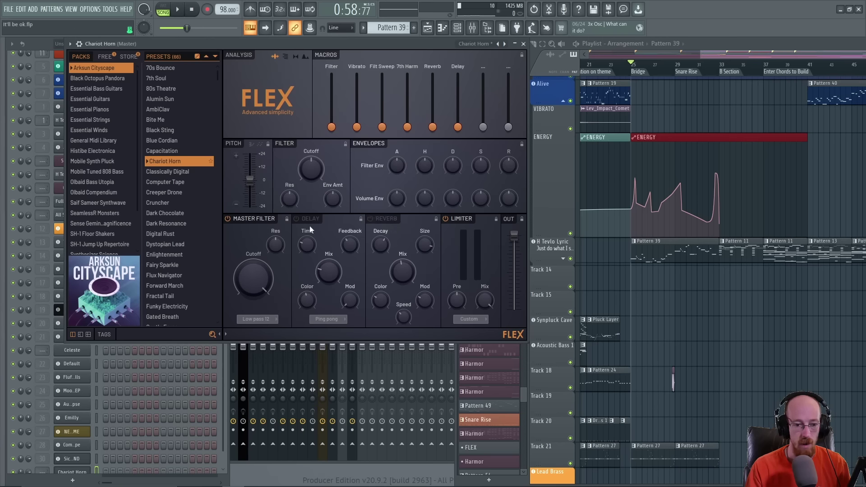
{"action": "left_click", "coordinate": [296, 219]}
{"action": "left_click", "coordinate": [370, 219]}
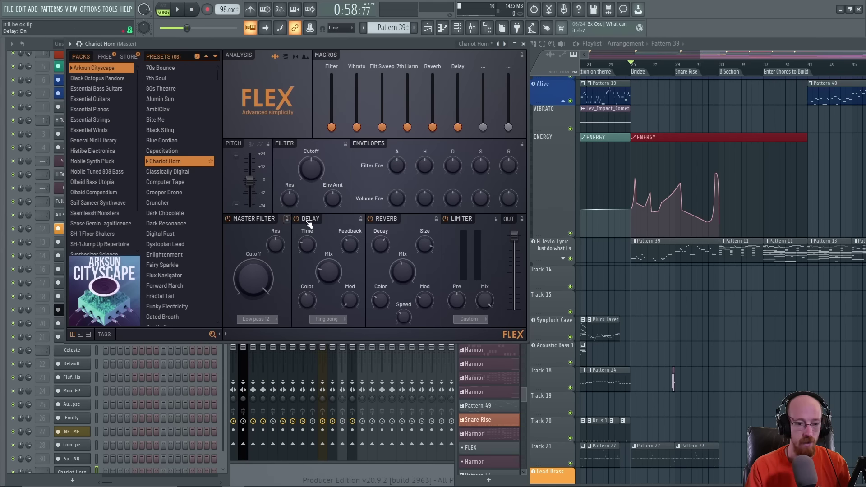
Load the Creeper Drone preset and repeatedly bypass its Delay and Reverb, leaving both effects on
{"action": "left_click", "coordinate": [154, 192]}
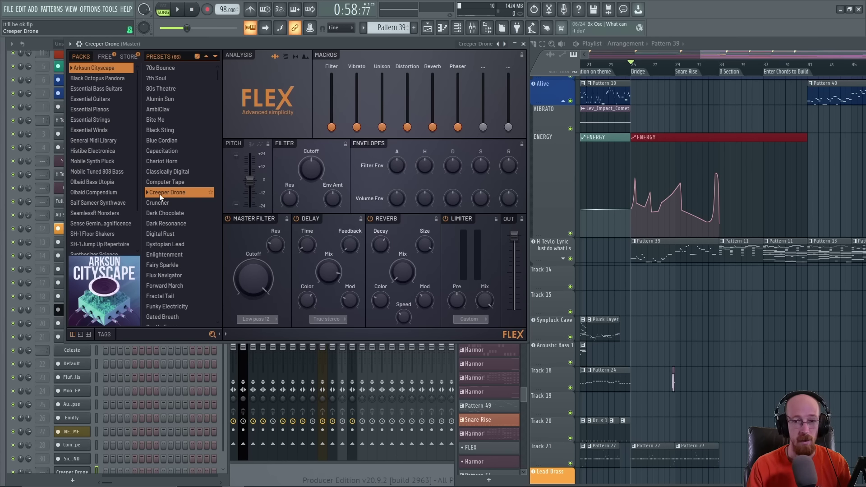
{"action": "left_click", "coordinate": [297, 218]}
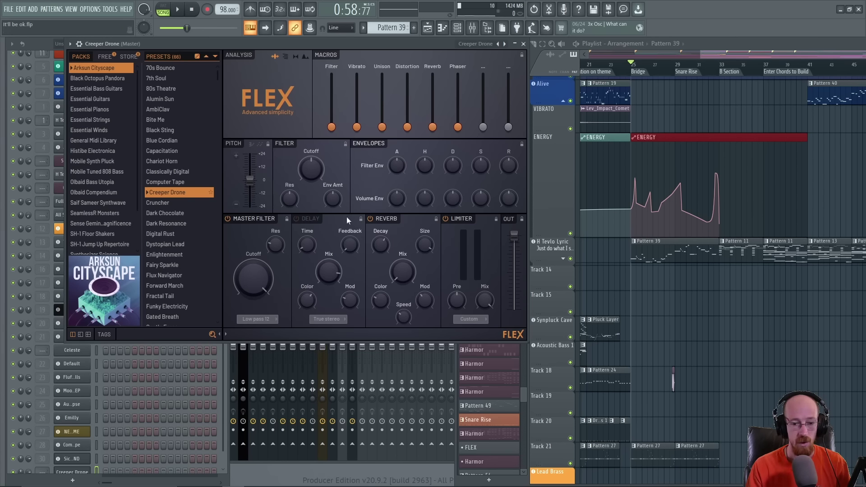
{"action": "left_click", "coordinate": [369, 219]}
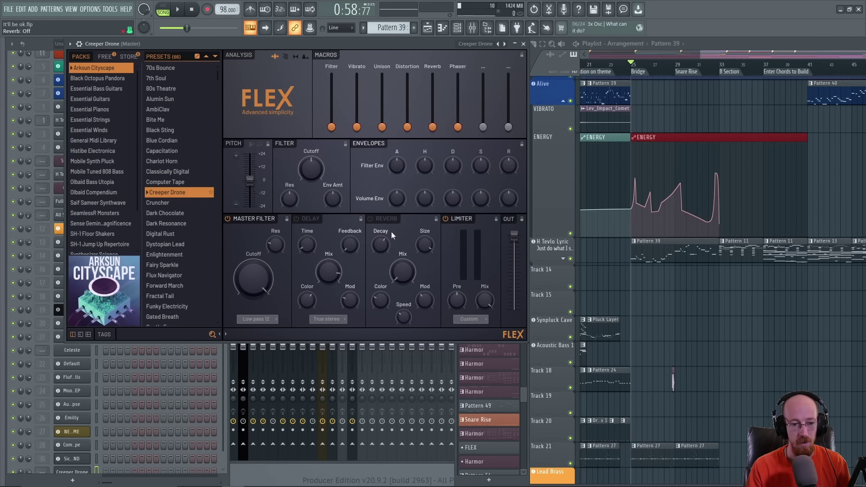
{"action": "left_click", "coordinate": [297, 220]}
{"action": "left_click", "coordinate": [370, 219]}
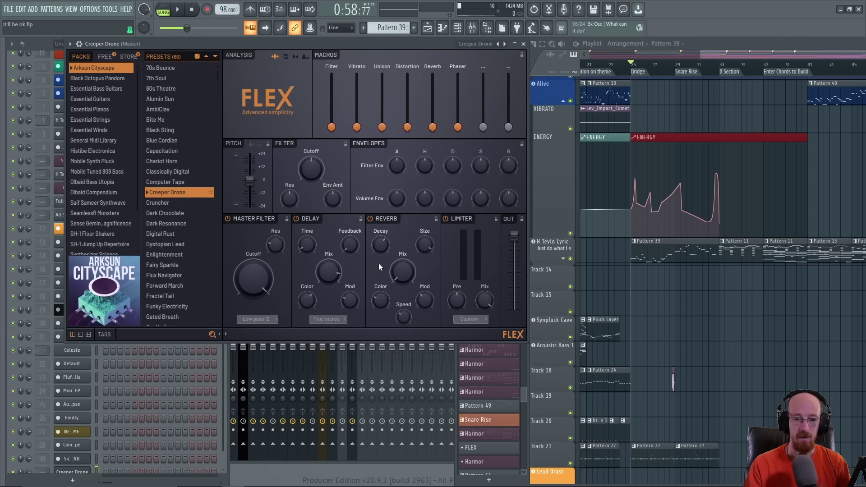
{"action": "left_click", "coordinate": [296, 218]}
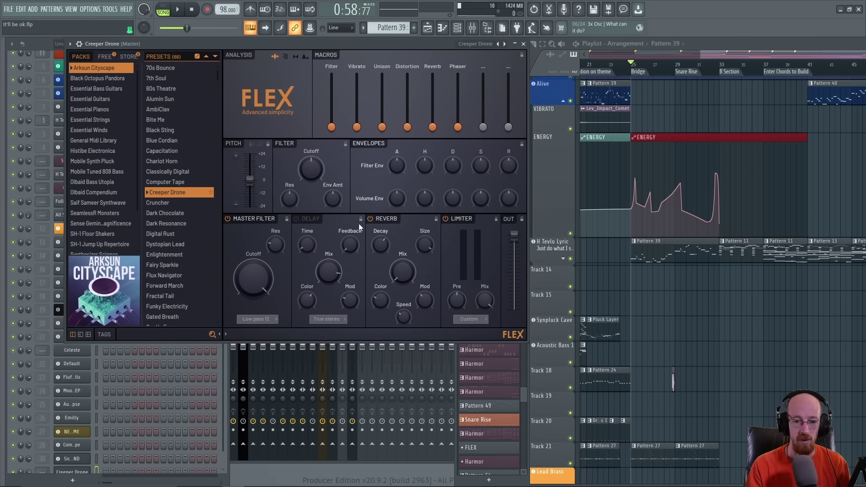
{"action": "left_click", "coordinate": [370, 219]}
{"action": "left_click", "coordinate": [370, 219]}
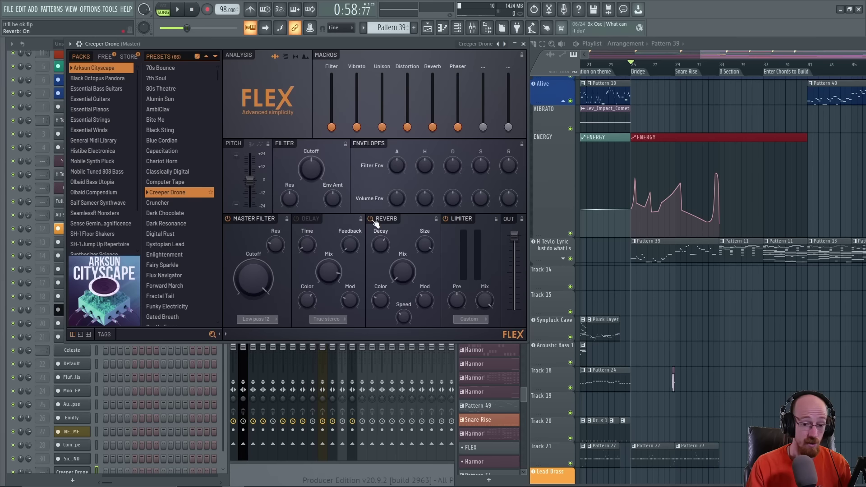
{"action": "left_click", "coordinate": [297, 219]}
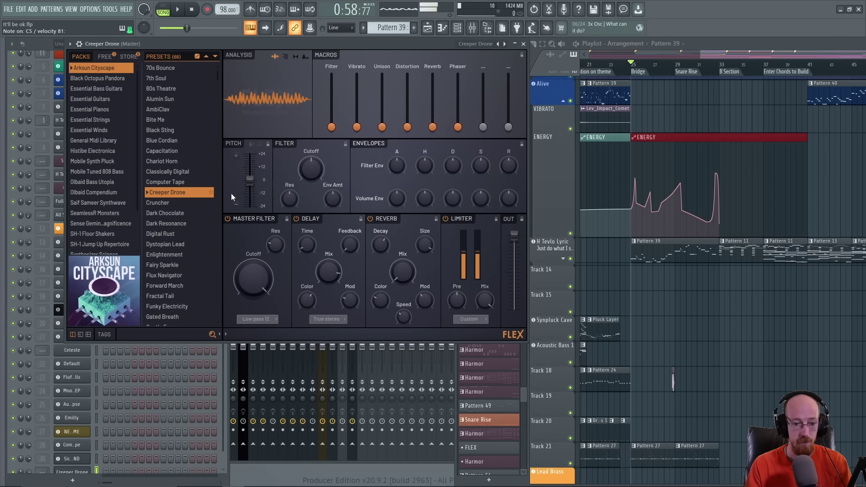
Load the Rhodes Basic preset from Essential Pianos and compare it with Reverb off and Delay on, restoring both effects
{"action": "left_click", "coordinate": [96, 110]}
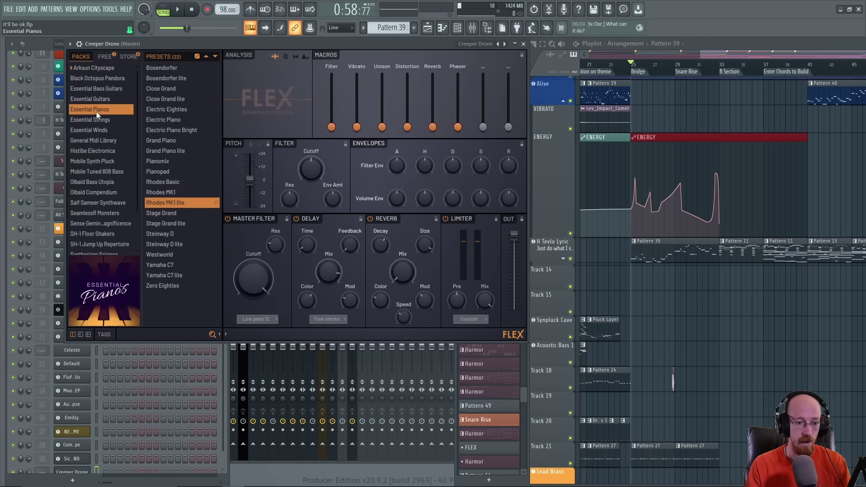
{"action": "left_click", "coordinate": [176, 181]}
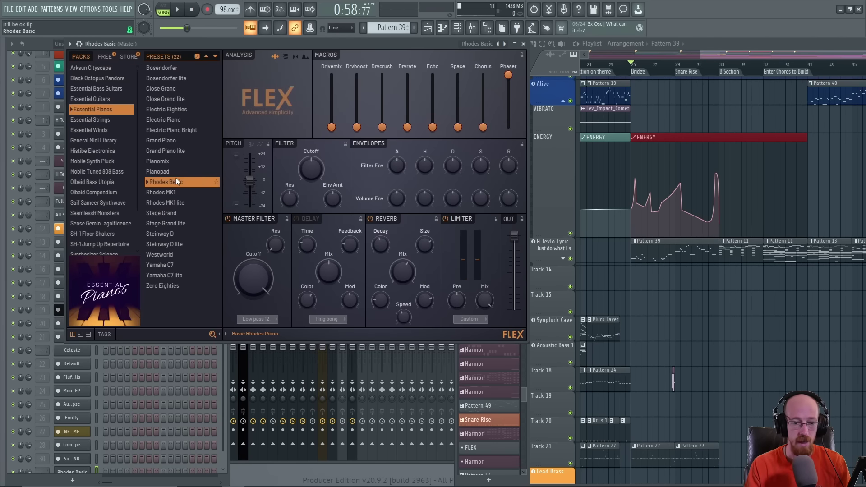
{"action": "left_click", "coordinate": [370, 218]}
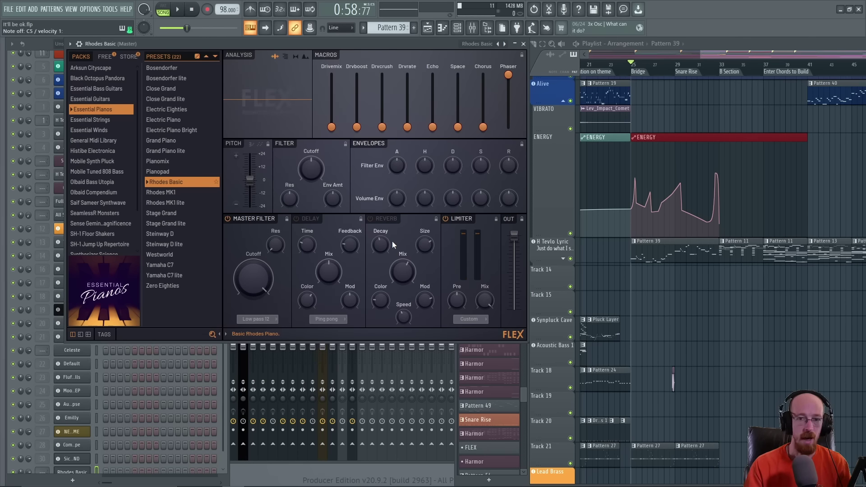
{"action": "left_click", "coordinate": [393, 221]}
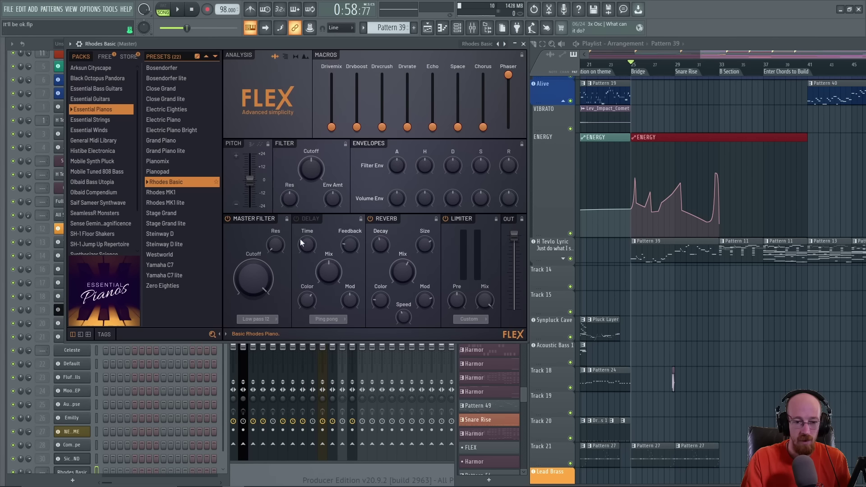
{"action": "left_click", "coordinate": [297, 219]}
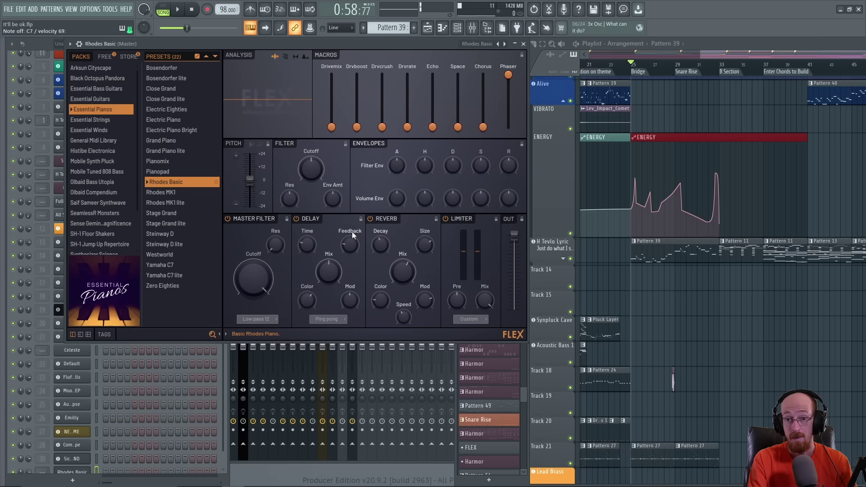
{"action": "left_click", "coordinate": [298, 219]}
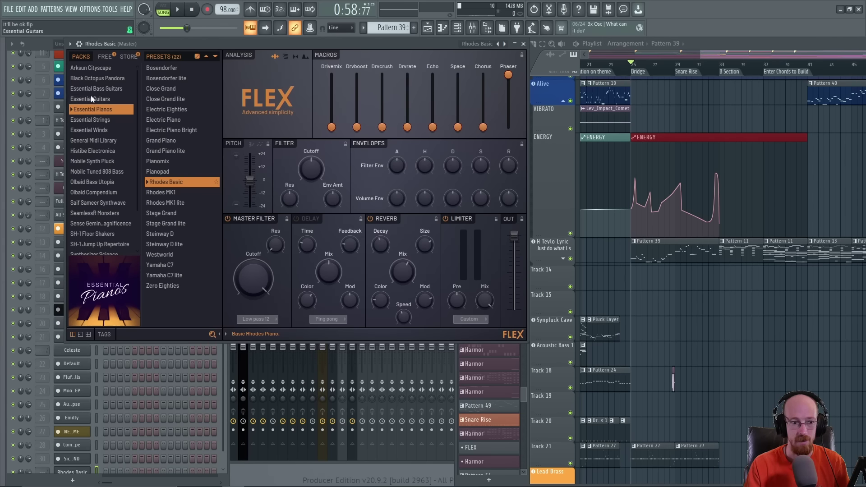
Look through the installed FLEX packs, the free downloads and the store offers, and return to the installed packs
{"action": "scroll", "coordinate": [96, 133], "scroll_direction": "down", "scroll_amount": 3}
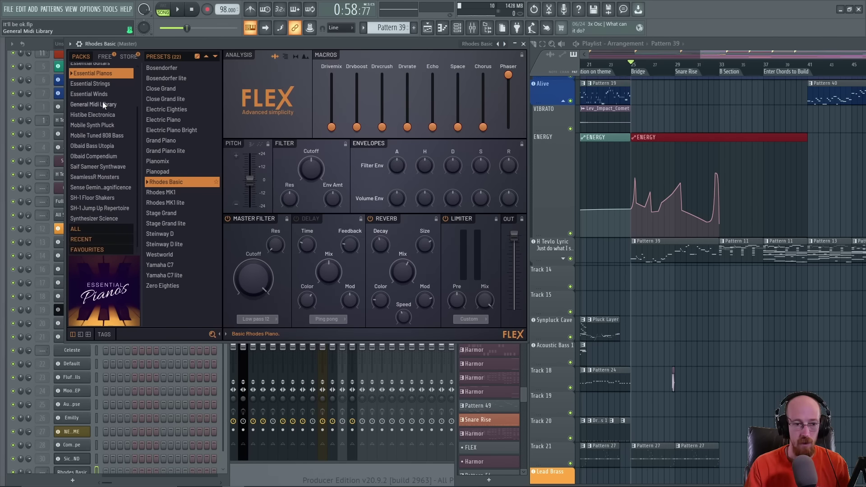
{"action": "scroll", "coordinate": [102, 102], "scroll_direction": "up", "scroll_amount": 2}
{"action": "left_click", "coordinate": [108, 59]}
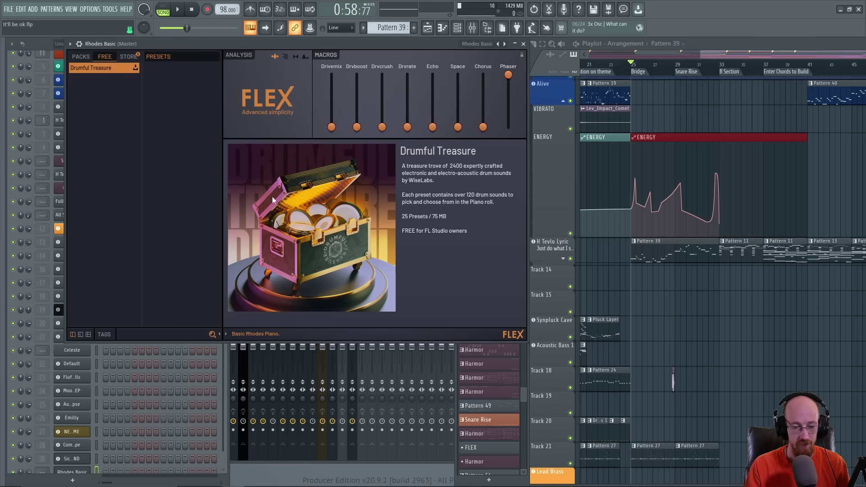
{"action": "left_click", "coordinate": [89, 58]}
{"action": "left_click", "coordinate": [128, 58]}
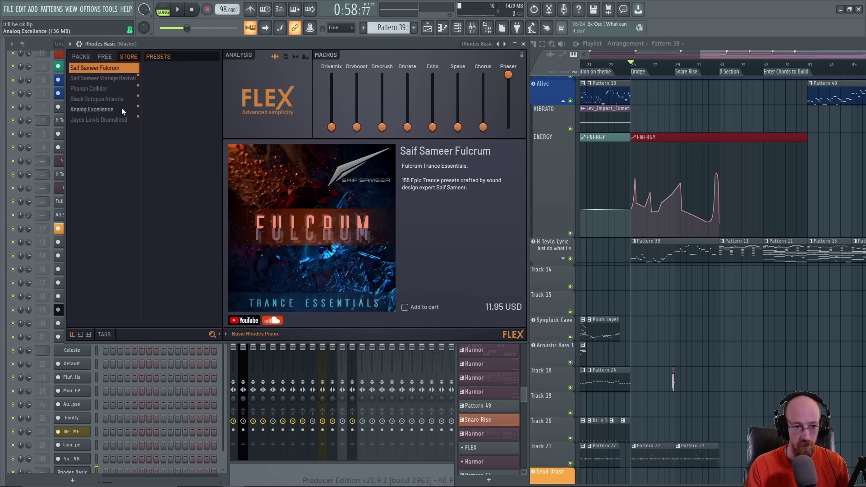
{"action": "left_click", "coordinate": [85, 62]}
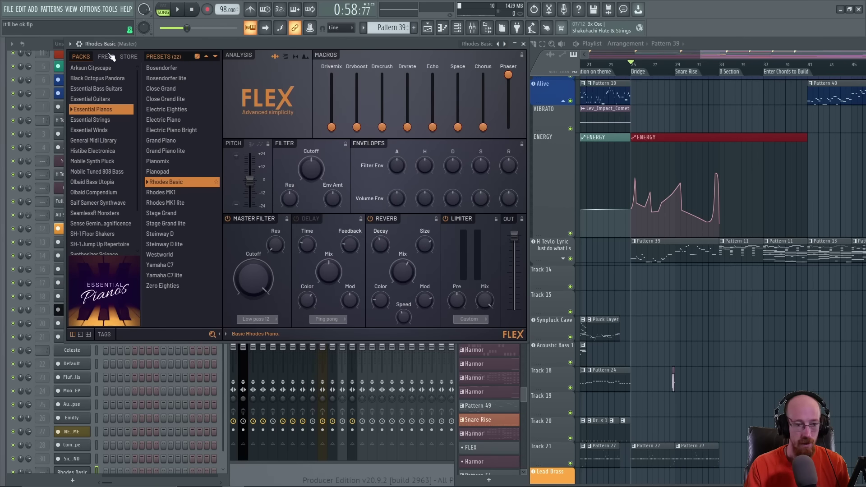
Start downloading the free Drumful Treasure pack and return to the installed packs
{"action": "left_click", "coordinate": [105, 56]}
{"action": "left_click", "coordinate": [136, 68]}
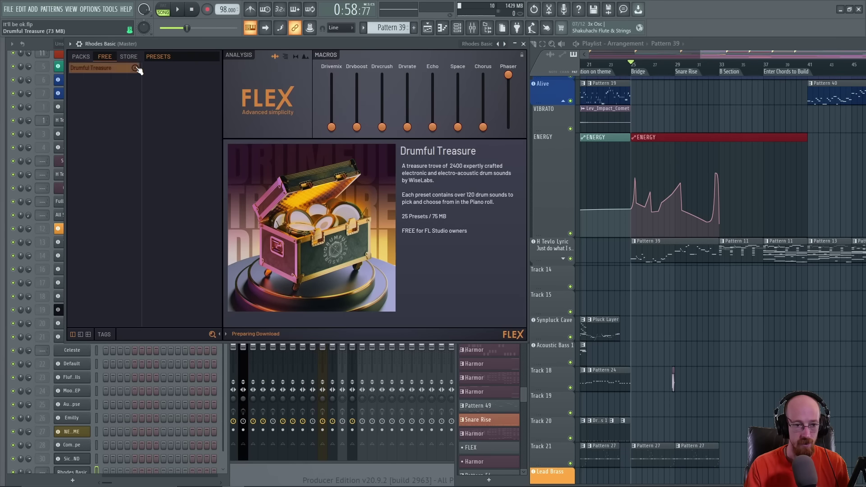
{"action": "left_click", "coordinate": [85, 57]}
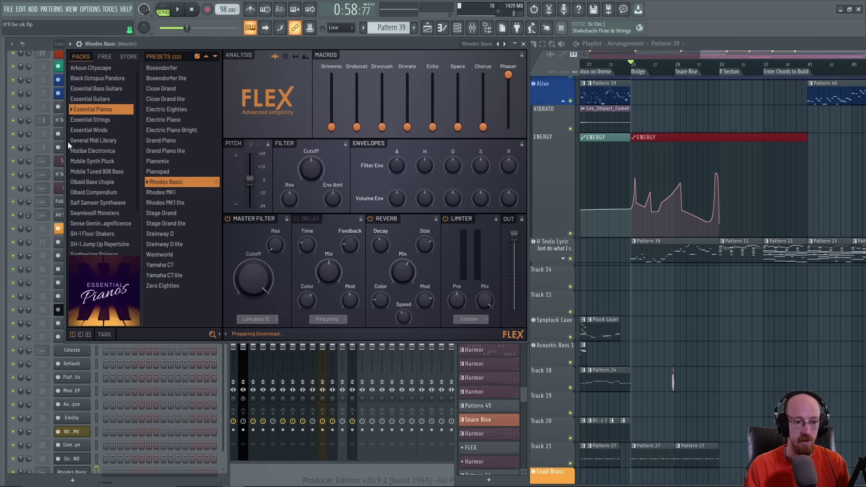
View the presets in the Essential Strings, Winds, Guitars and Bass Guitars packs, and return to Essential Pianos
{"action": "left_click", "coordinate": [98, 120]}
{"action": "left_click", "coordinate": [100, 130]}
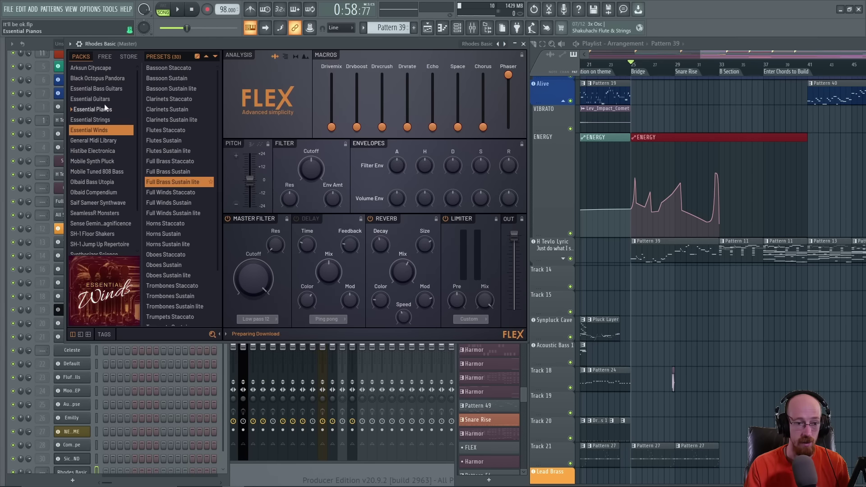
{"action": "left_click", "coordinate": [107, 100]}
{"action": "left_click", "coordinate": [110, 89]}
{"action": "left_click", "coordinate": [103, 109]}
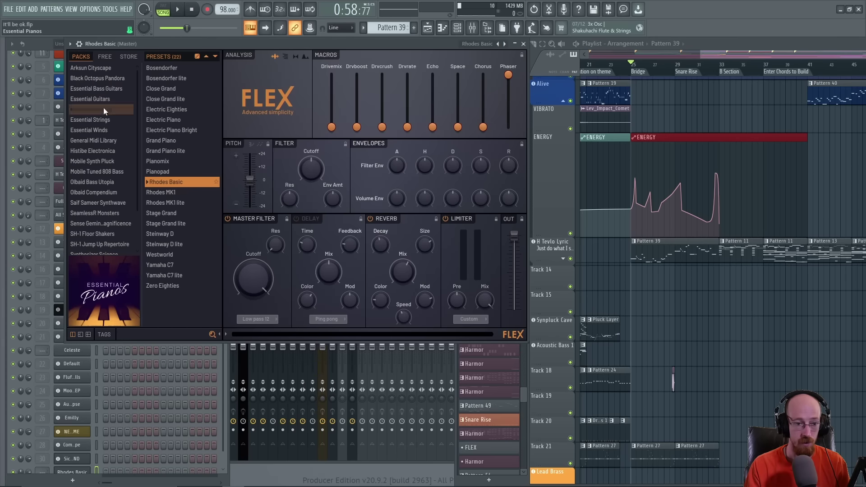